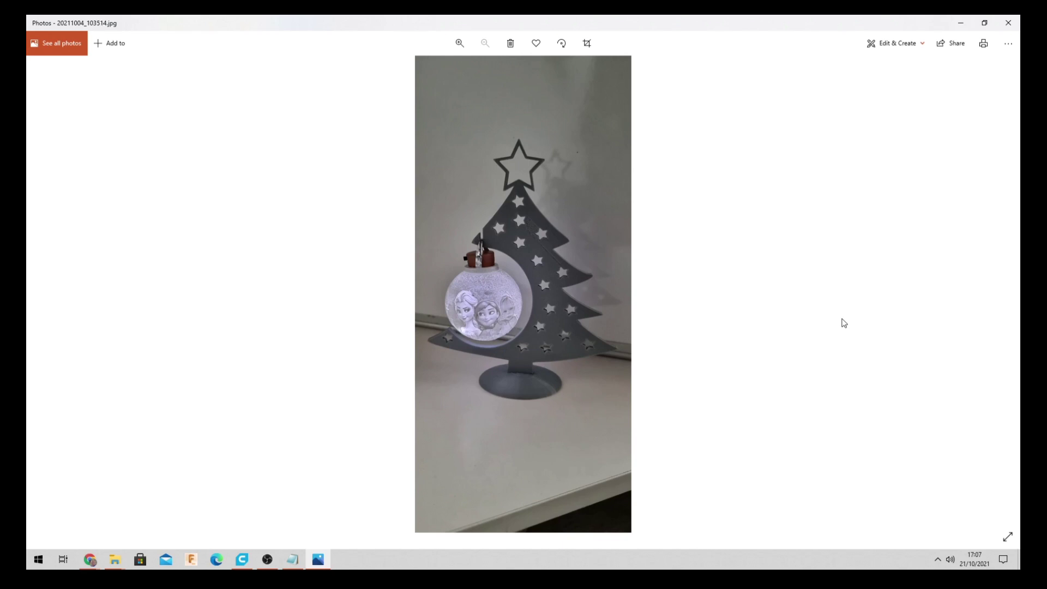
# Page through the example lithophane lamp photos to the Merry Christmas globe image.
pyautogui.press('Right')
pyautogui.press('Right')
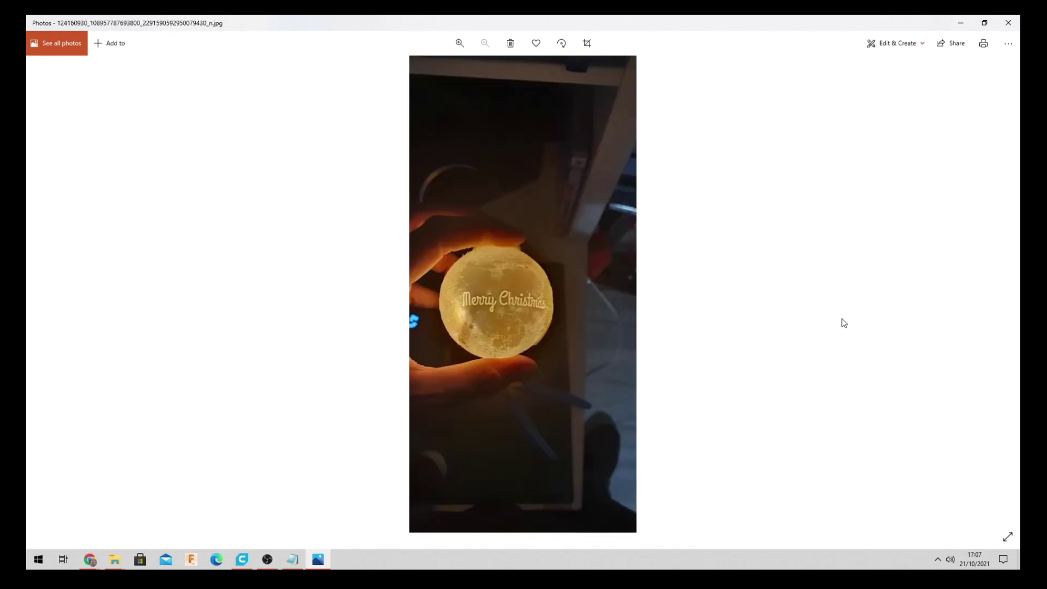
pyautogui.press('Right')
pyautogui.press('Right')
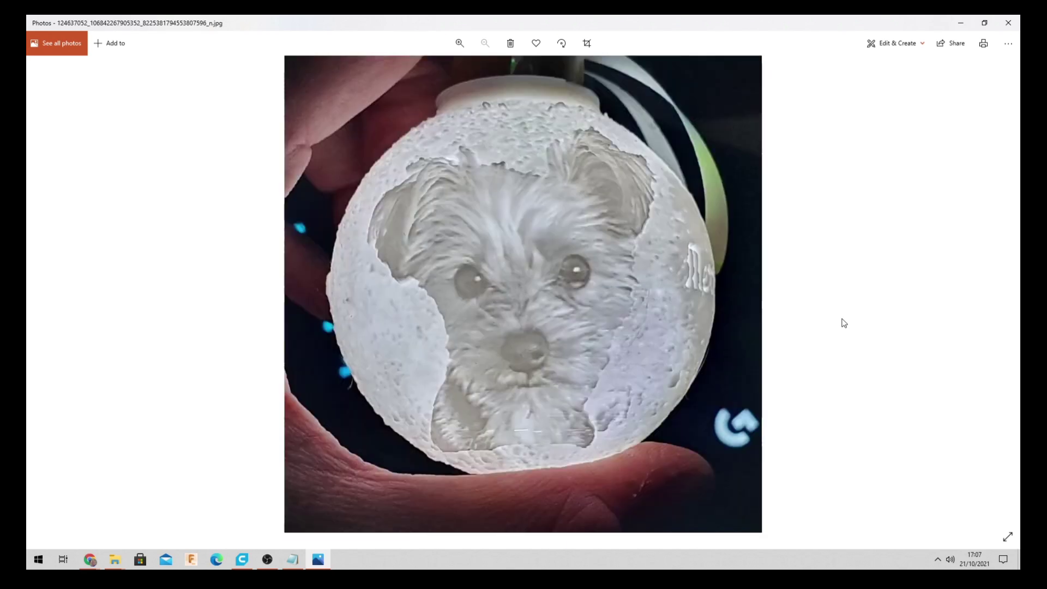
pyautogui.press('Right')
pyautogui.press('Right')
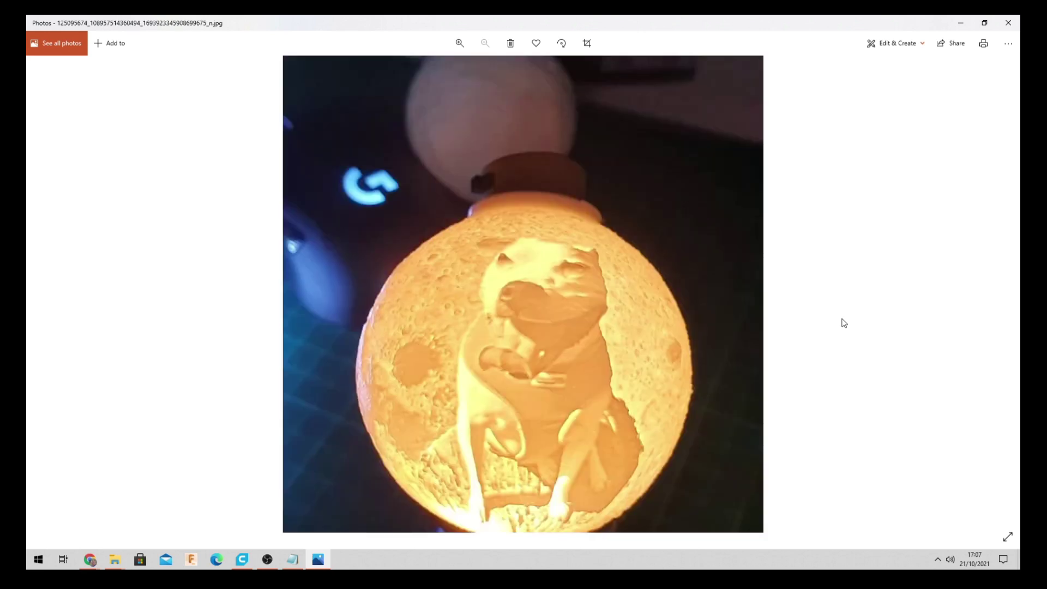
pyautogui.press('Right')
pyautogui.press('Right')
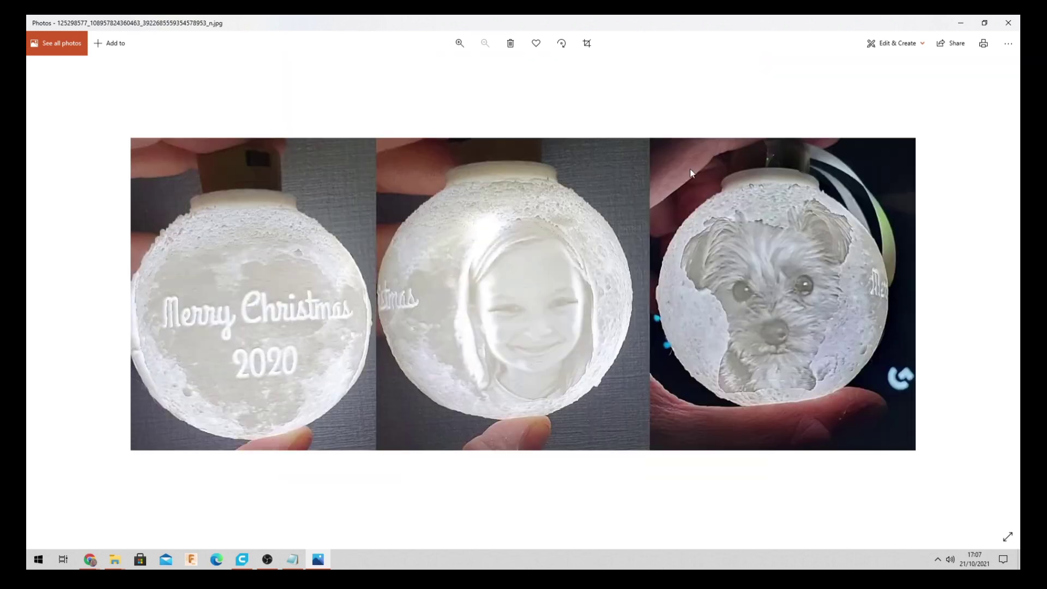
pyautogui.press('Right')
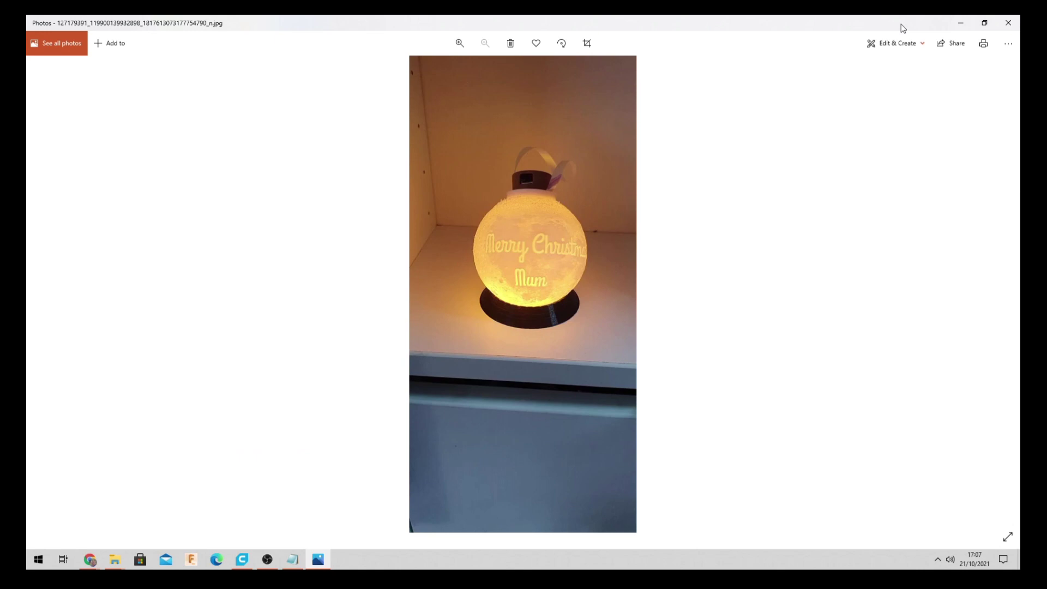
# Close Photos, then preview and close Shiba-Inu-standing-in-profile-outdoors.jpg from the video folder.
pyautogui.click(1008, 23)
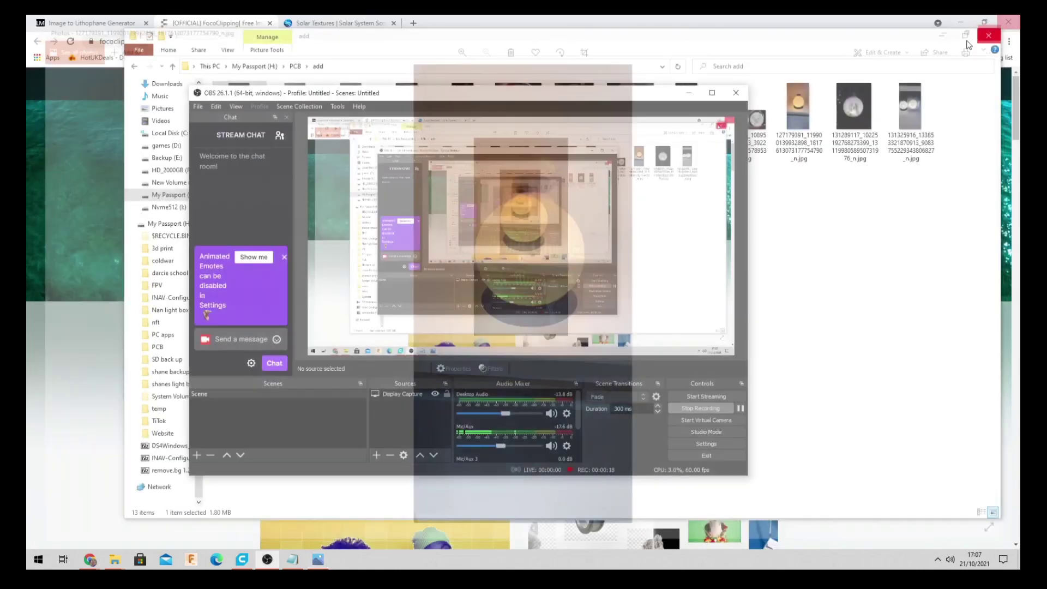
pyautogui.moveTo(117, 561)
pyautogui.click(128, 524)
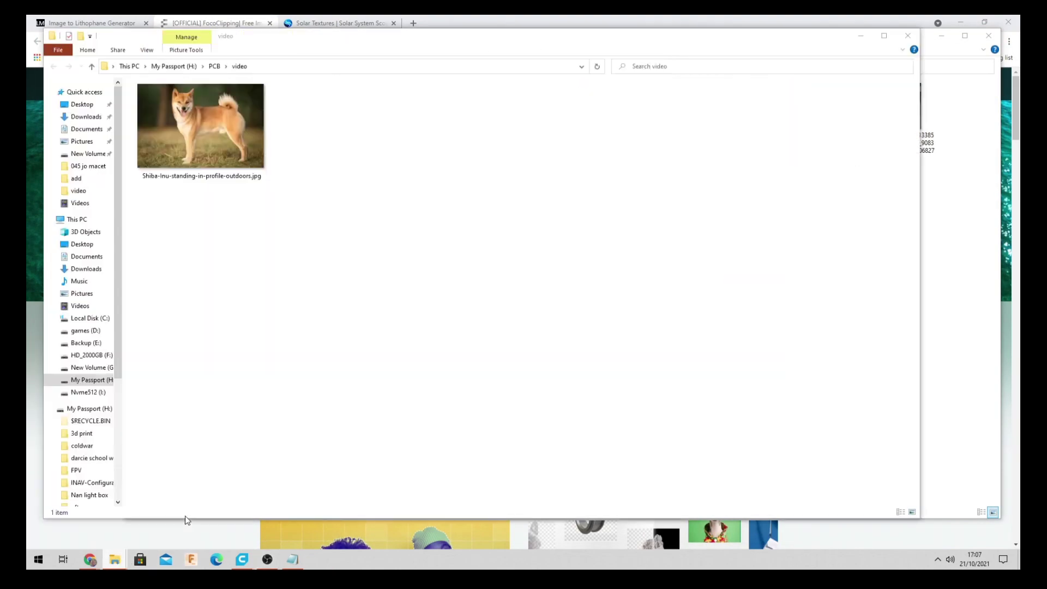
pyautogui.rightClick(215, 133)
pyautogui.click(196, 127)
pyautogui.rightClick(194, 126)
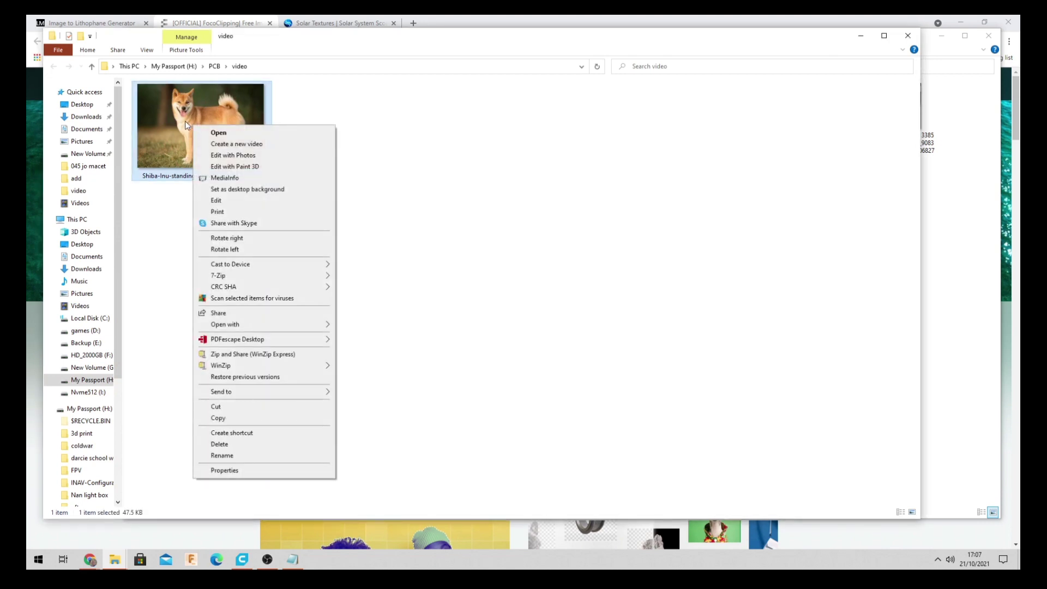
pyautogui.doubleClick(192, 126)
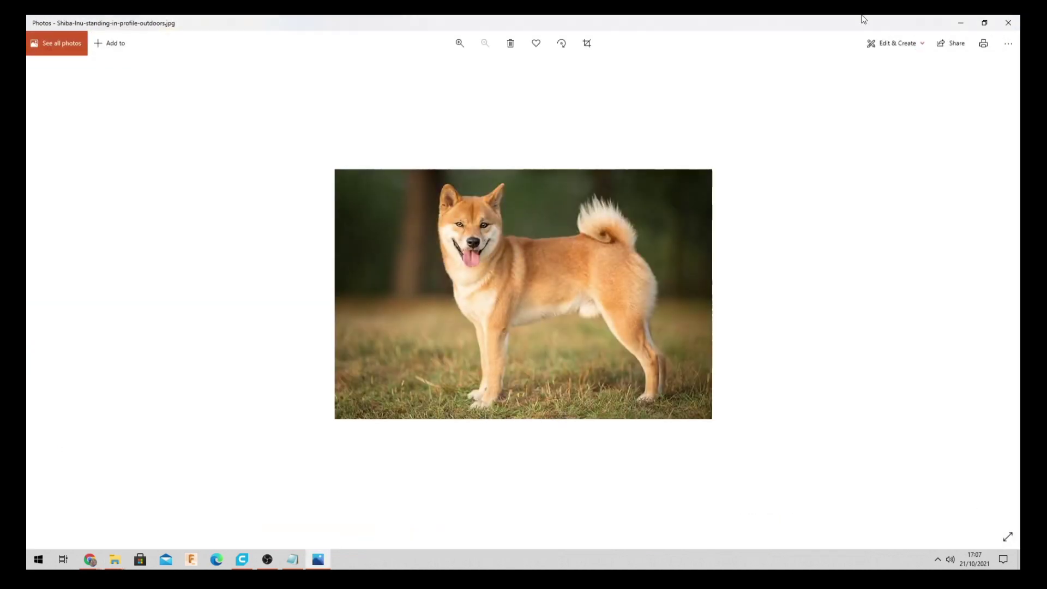
pyautogui.click(1008, 23)
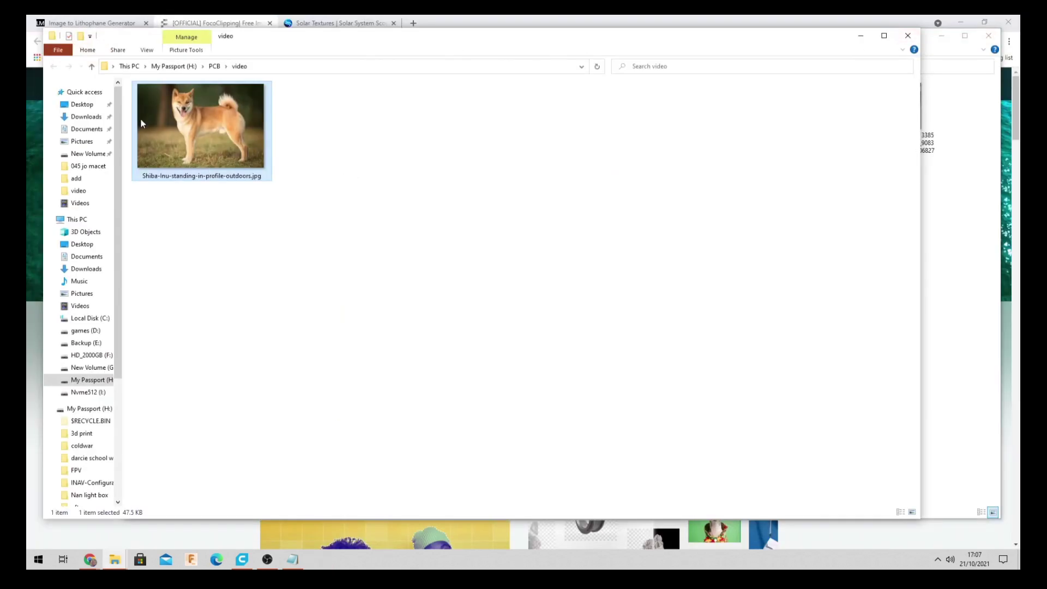
# Upload Shiba-Inu-standing-in-profile-outdoors.jpg to FocoClipping to remove its background.
pyautogui.click(208, 25)
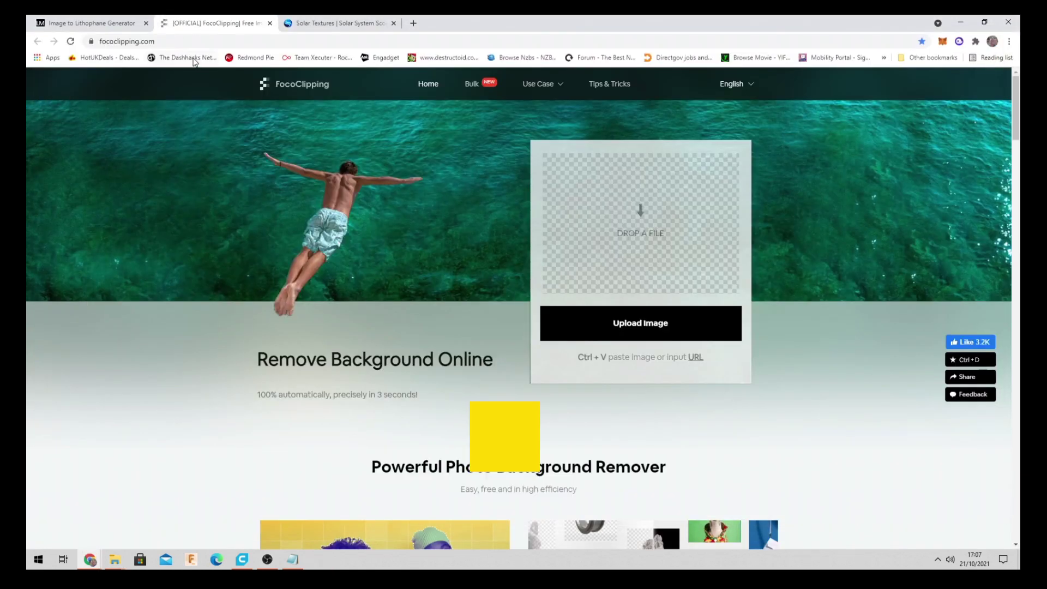
pyautogui.click(102, 42)
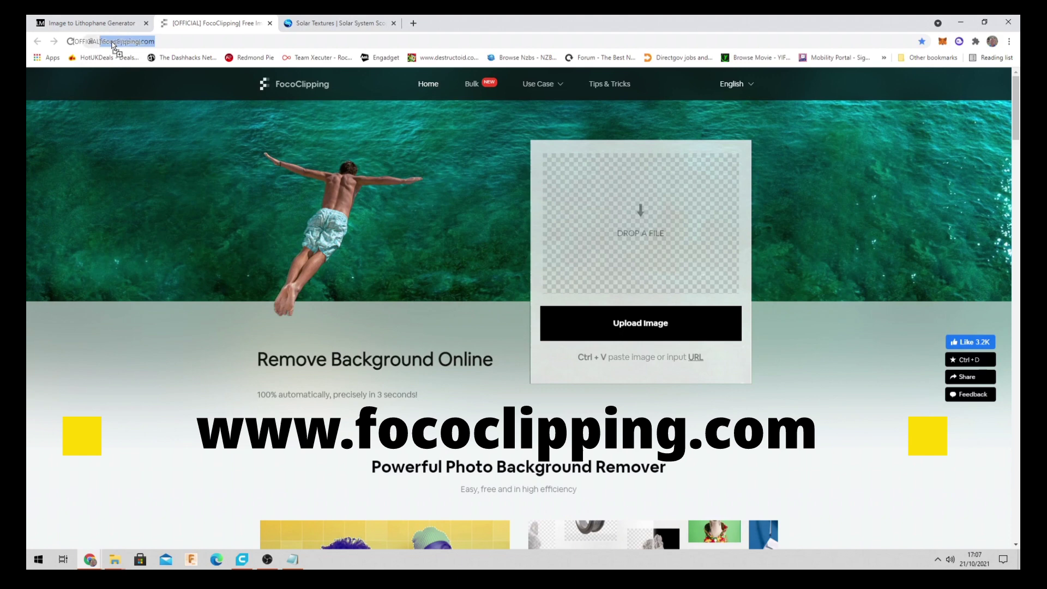
pyautogui.click(201, 42)
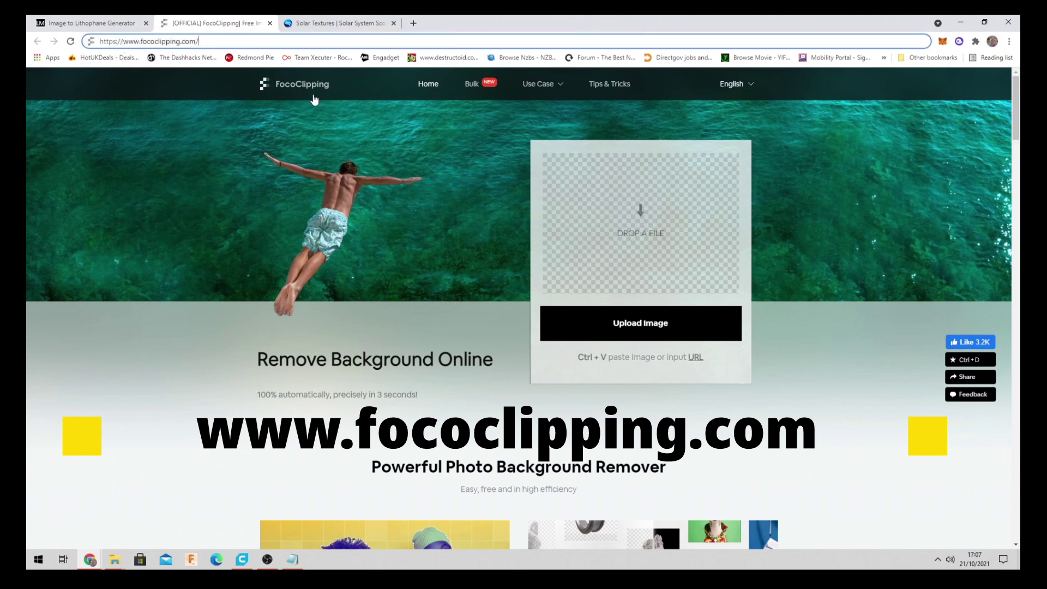
pyautogui.click(640, 323)
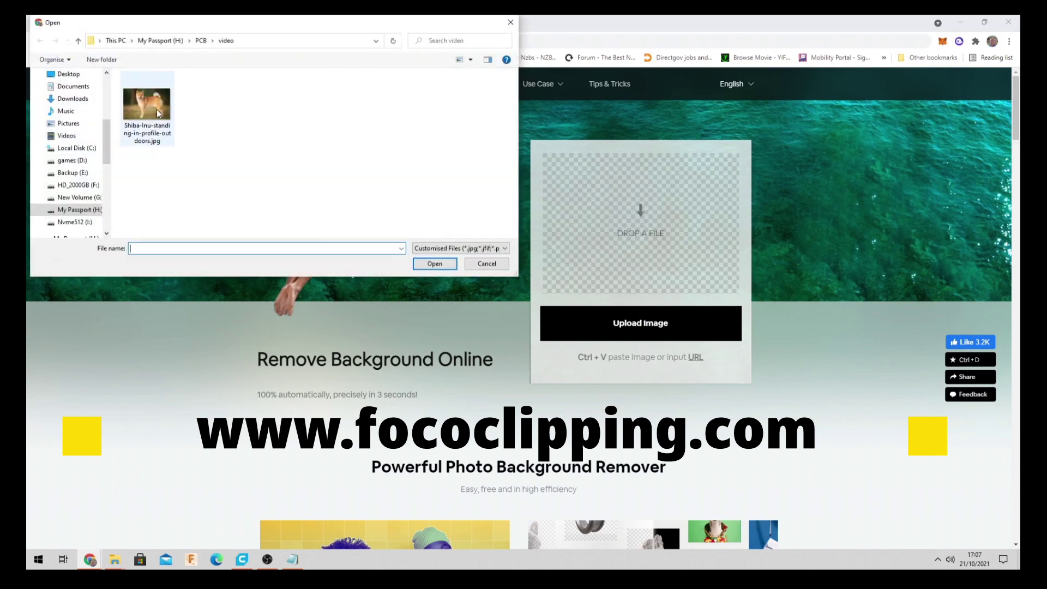
pyautogui.click(143, 106)
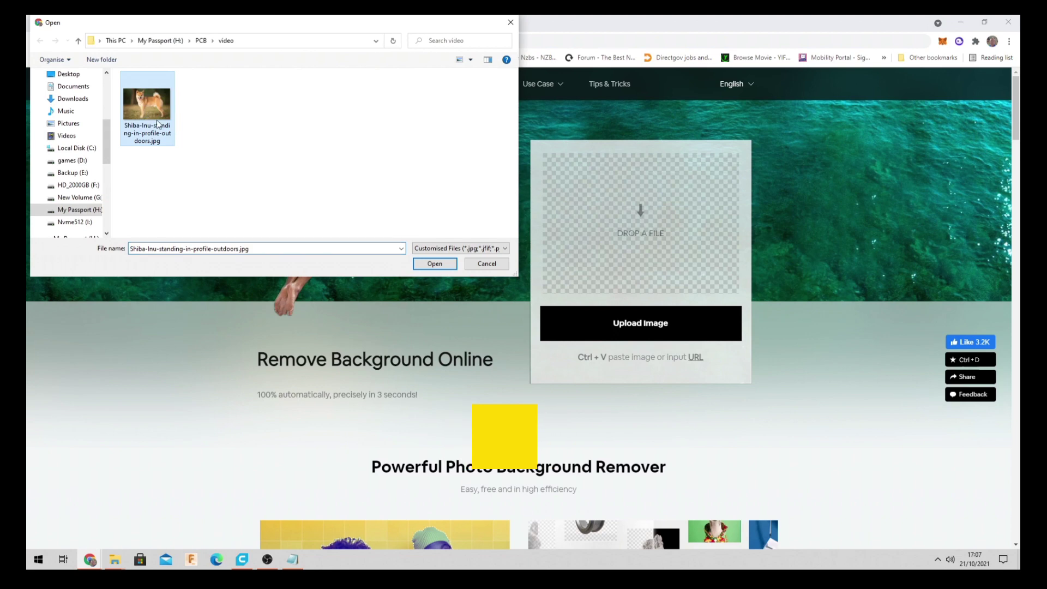
pyautogui.click(434, 264)
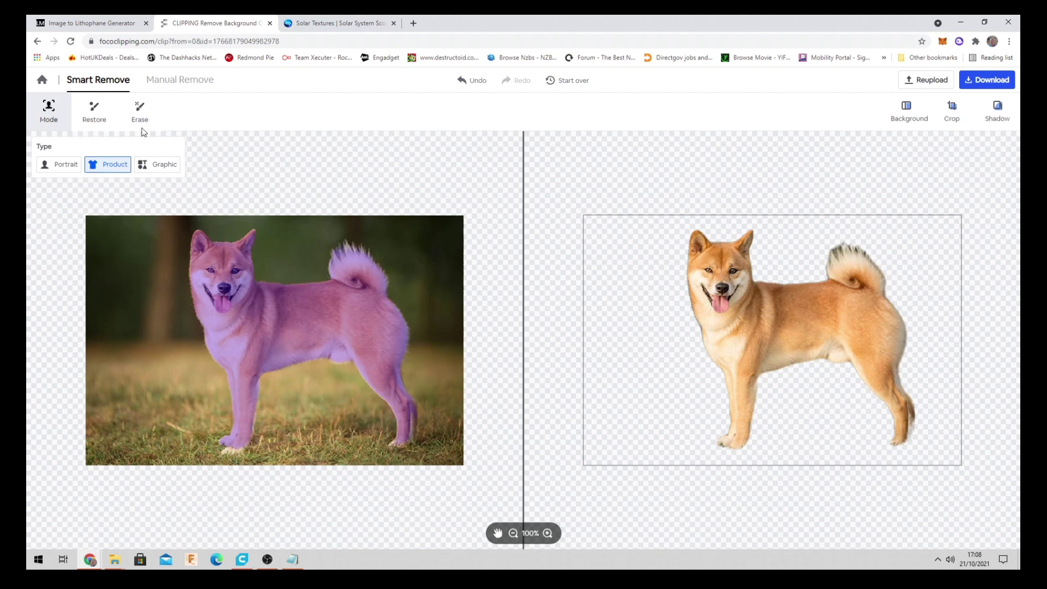
# Enlarge the Restore brush, then download the cutout as a PNG into the video folder.
pyautogui.click(92, 112)
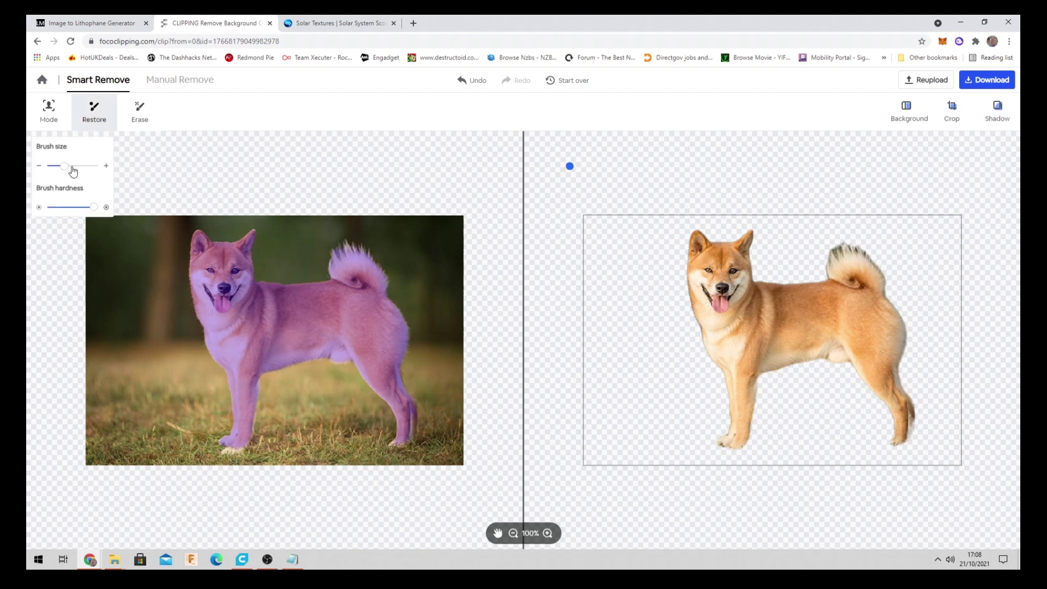
pyautogui.moveTo(73, 172)
pyautogui.mouseDown()
pyautogui.moveTo(93, 165)
pyautogui.moveTo(74, 165)
pyautogui.mouseUp()
pyautogui.click(993, 86)
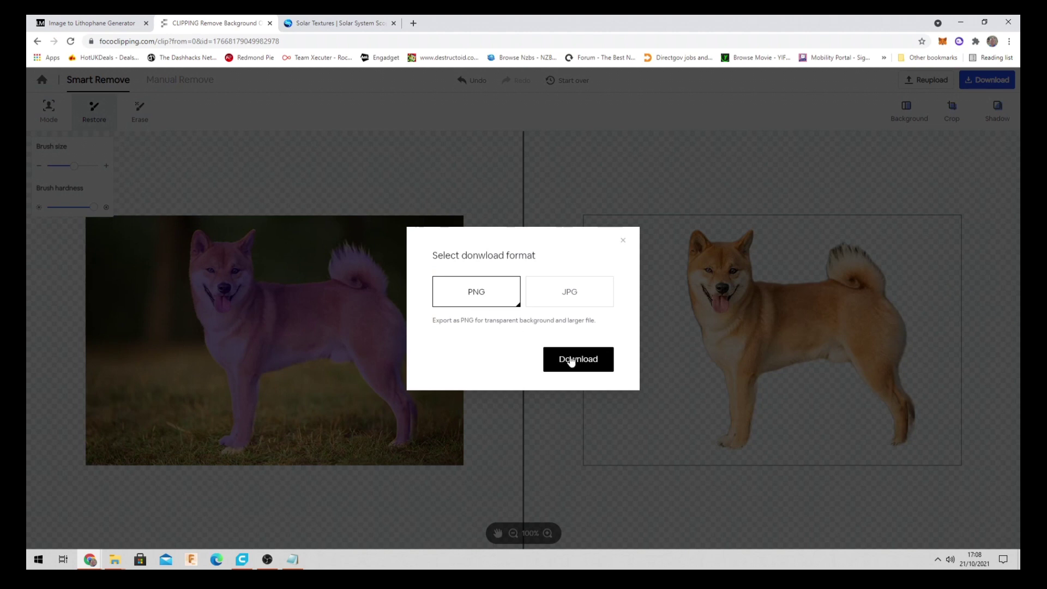
pyautogui.click(568, 364)
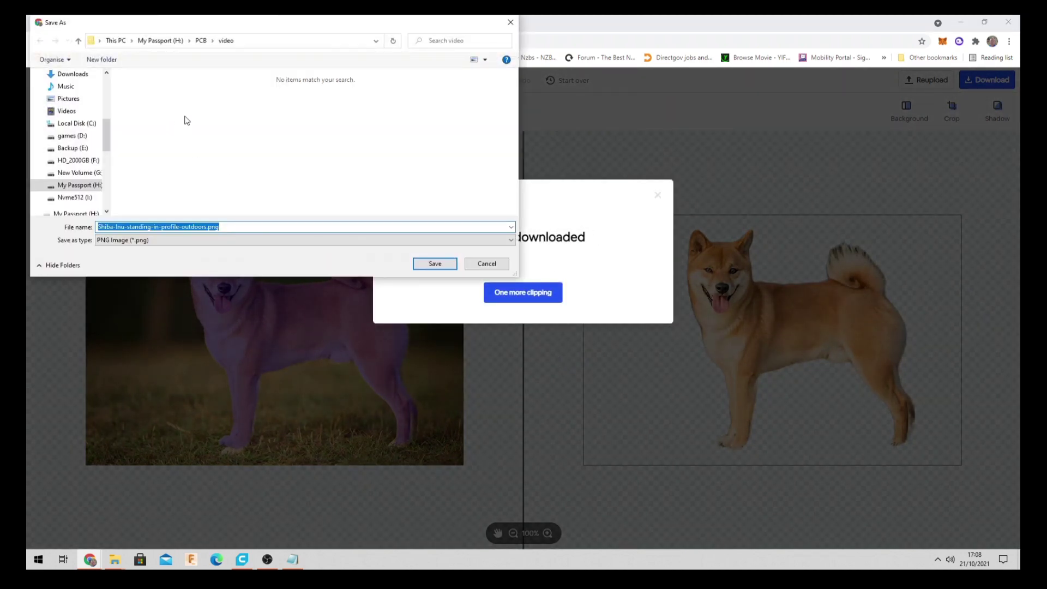
pyautogui.click(435, 264)
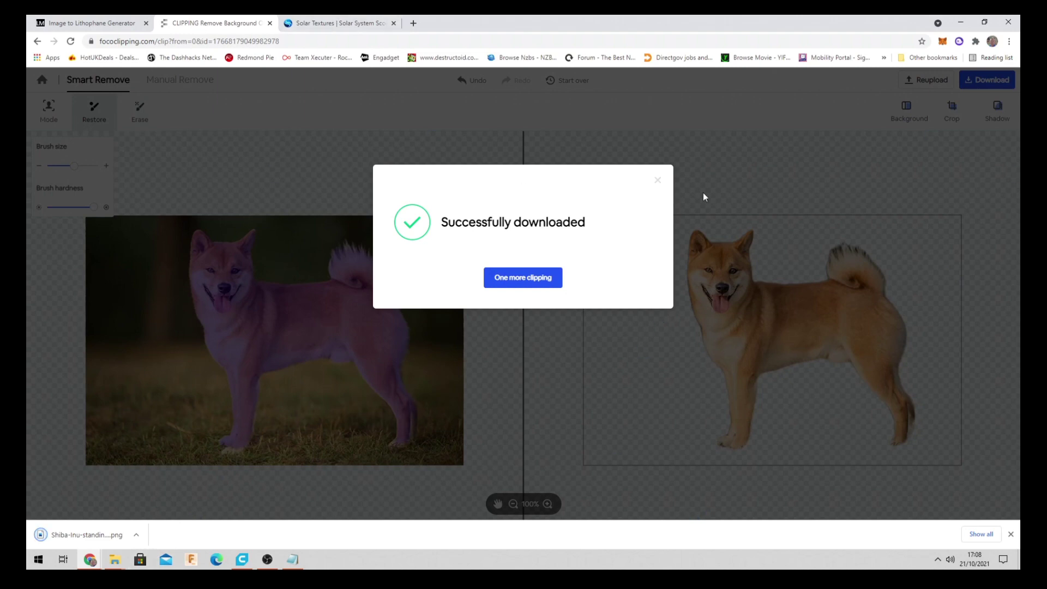
pyautogui.click(659, 183)
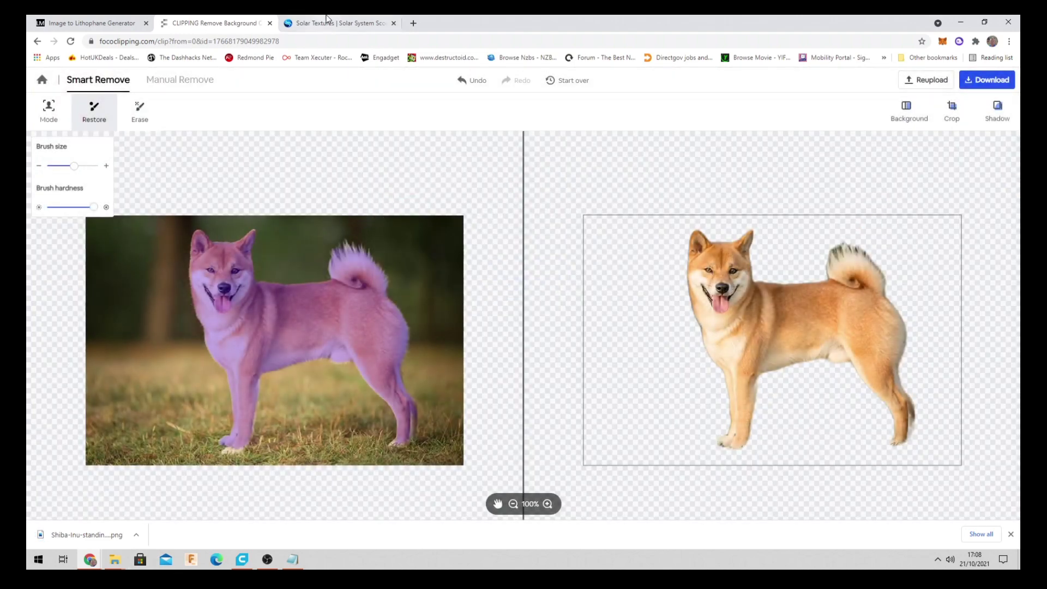
# Open the 2K Moon texture on Solar System Scope and save it as 2k_moon.jpg.
pyautogui.click(359, 21)
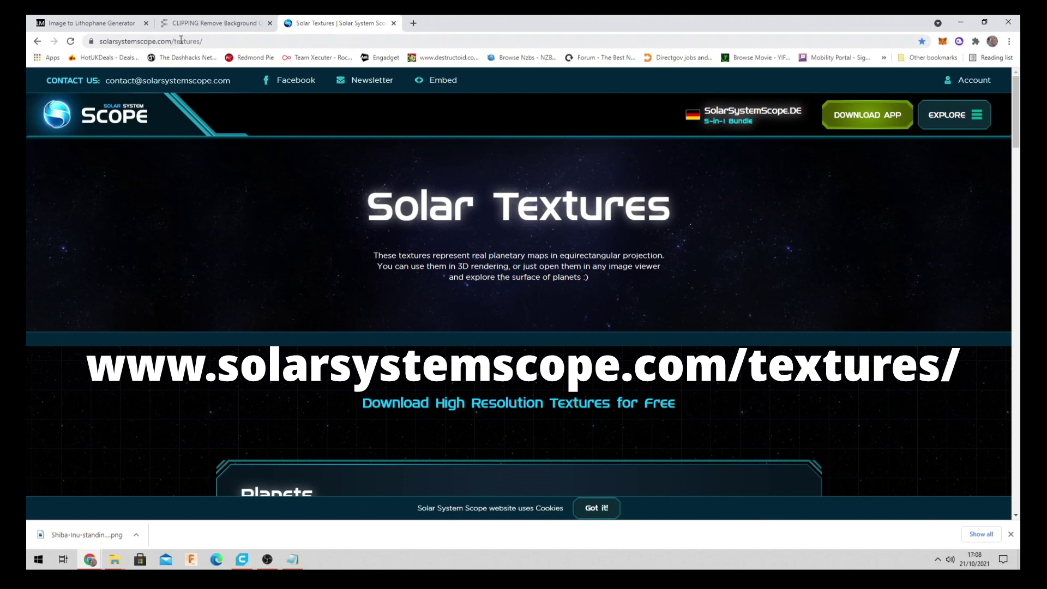
pyautogui.scroll(-6, 464, 301)
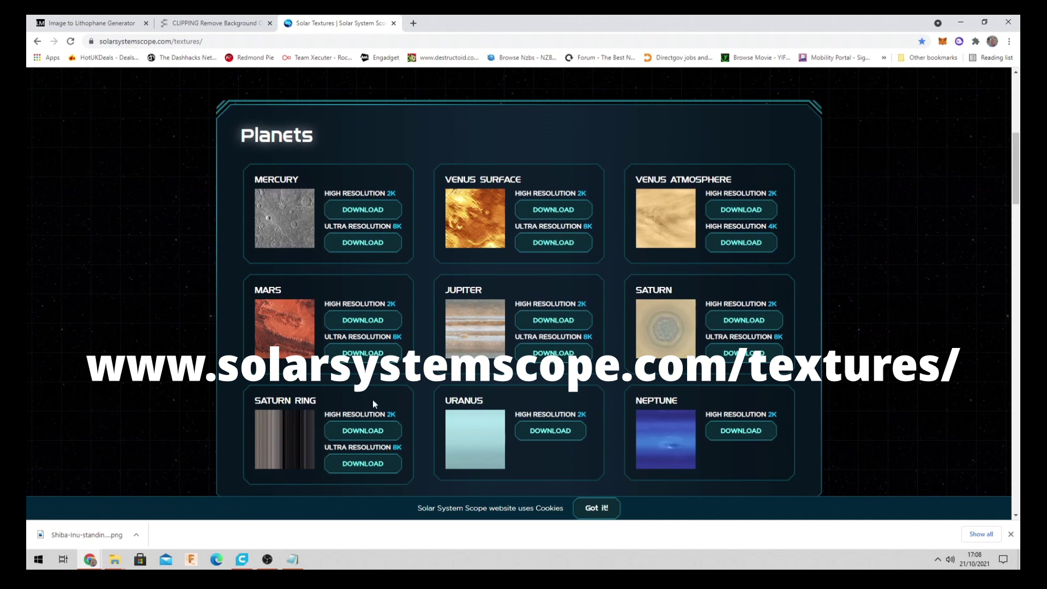
pyautogui.scroll(-1, 374, 404)
pyautogui.scroll(-7, 370, 395)
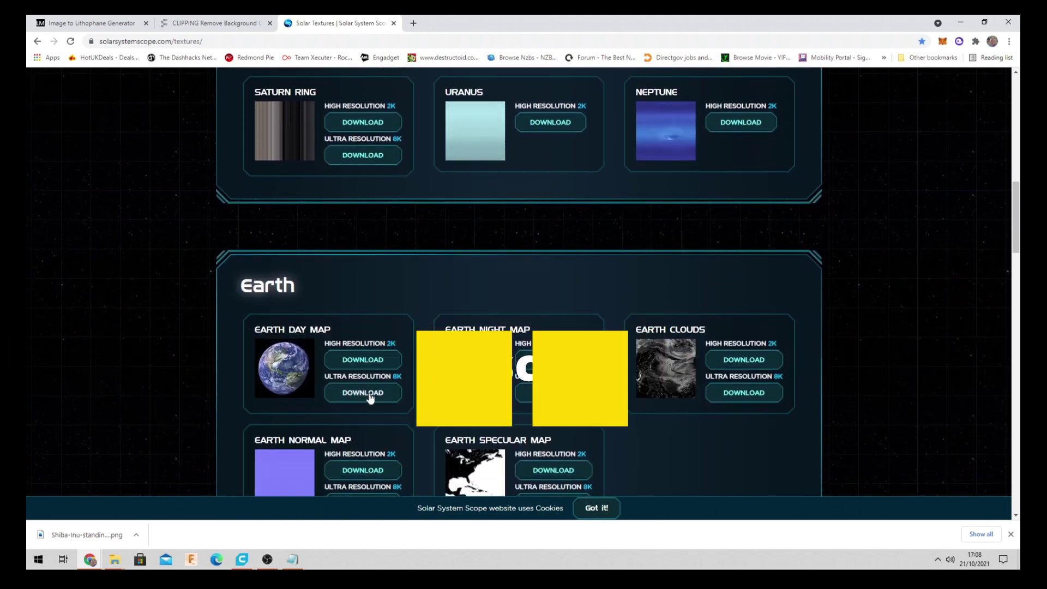
pyautogui.scroll(-7, 367, 398)
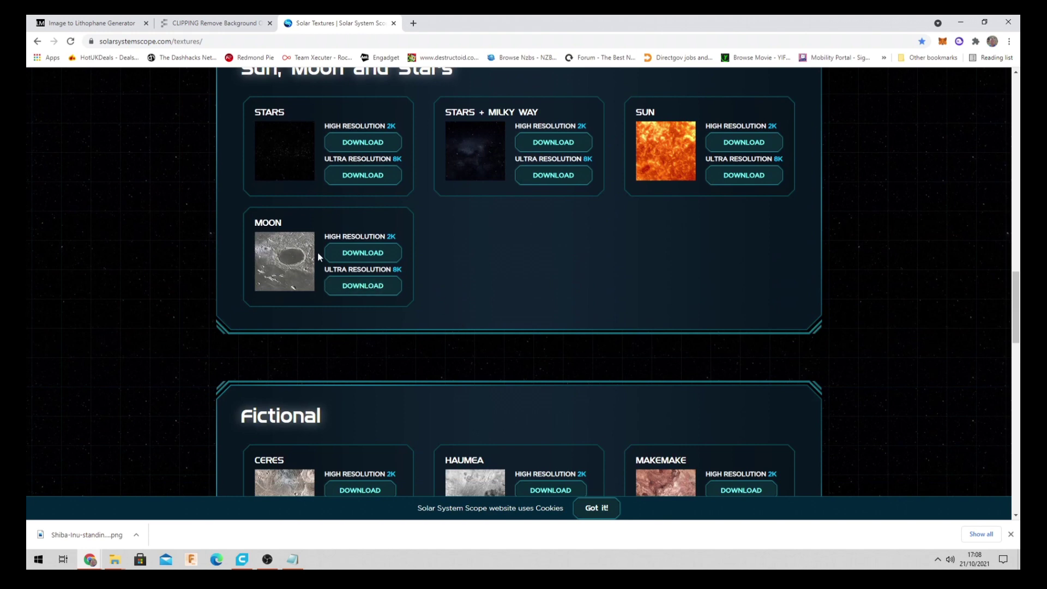
pyautogui.click(376, 254)
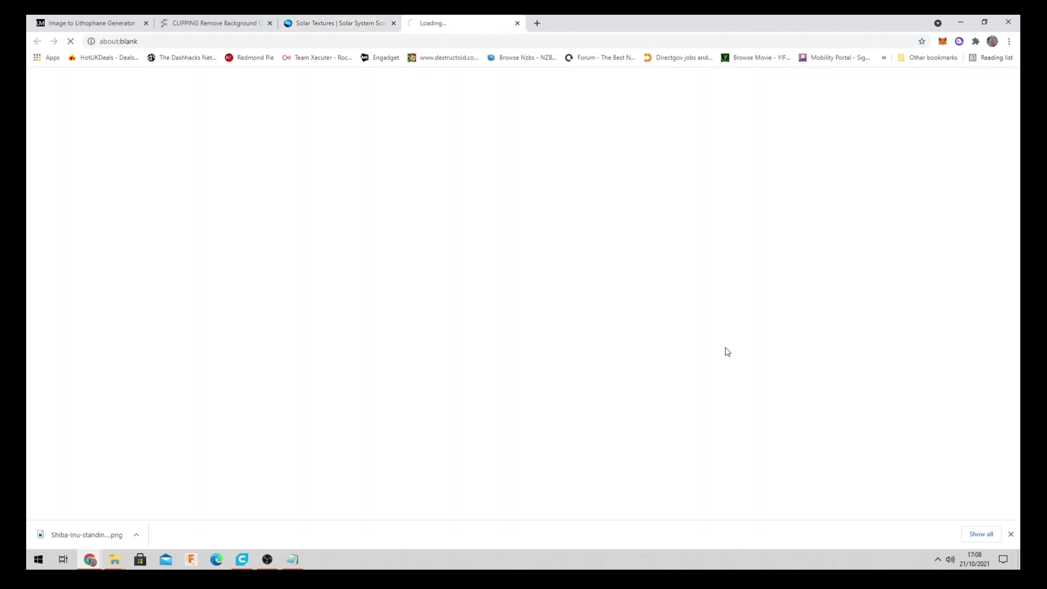
pyautogui.rightClick(509, 285)
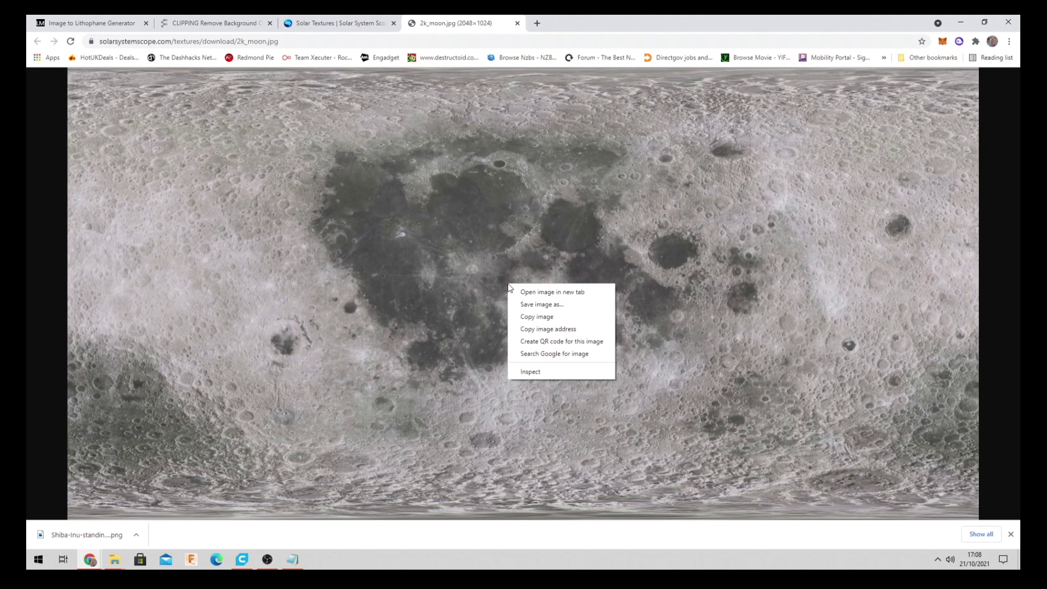
pyautogui.click(542, 304)
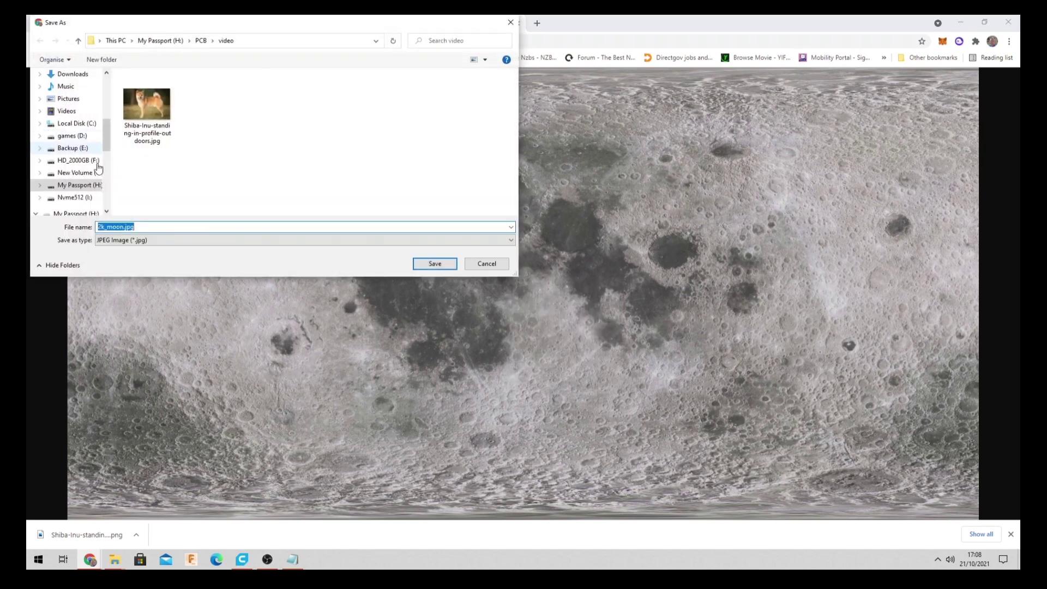
pyautogui.click(434, 264)
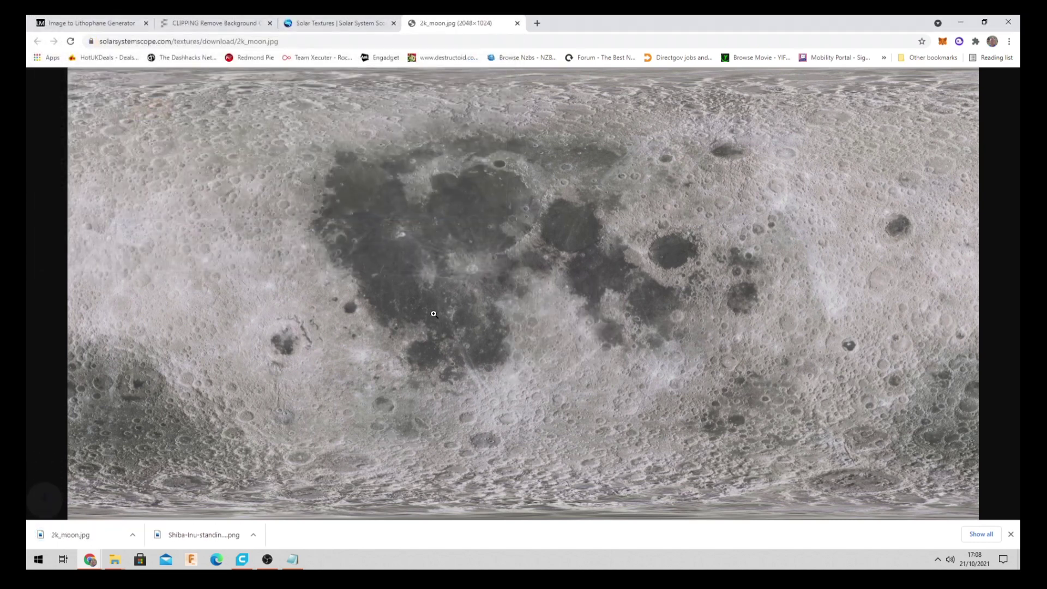
# Open 2k_moon.jpg in Paint from the video folder.
pyautogui.click(132, 534)
pyautogui.click(166, 499)
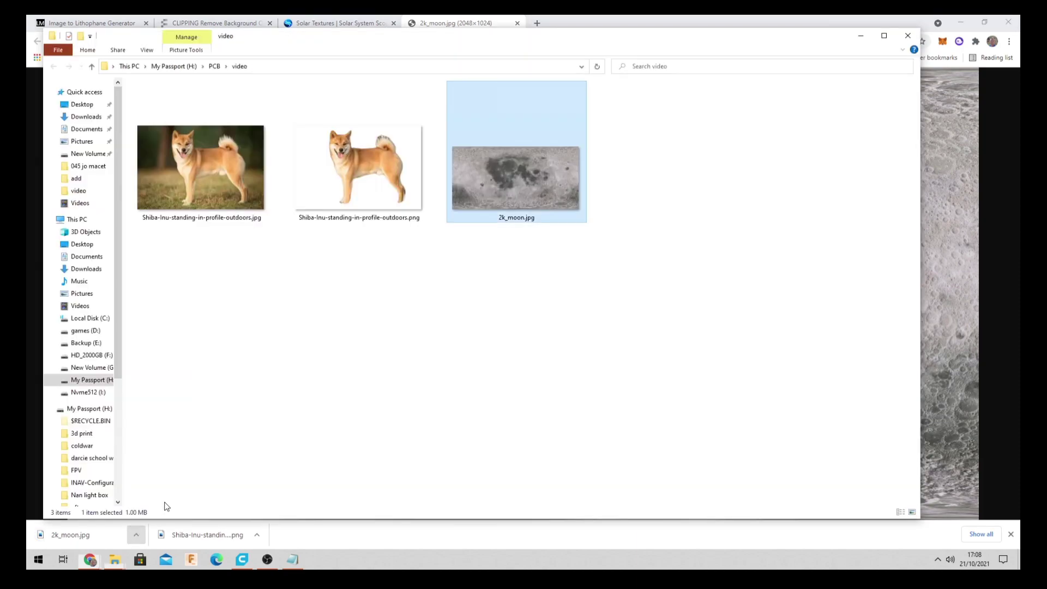
pyautogui.rightClick(476, 178)
pyautogui.click(501, 254)
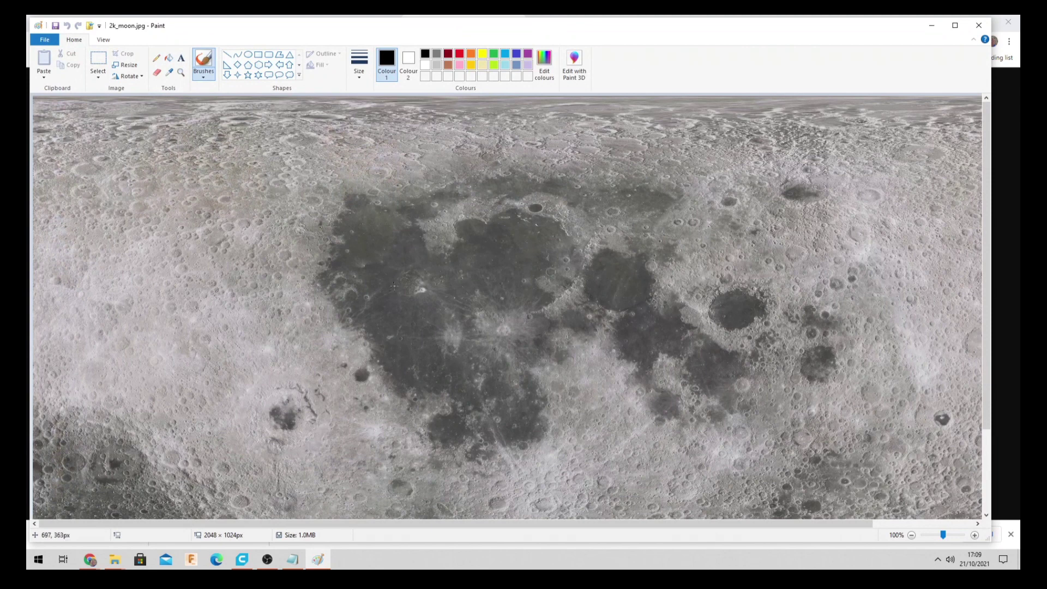
# Open the Shiba Inu PNG in a second Paint window and copy the whole image.
pyautogui.click(114, 559)
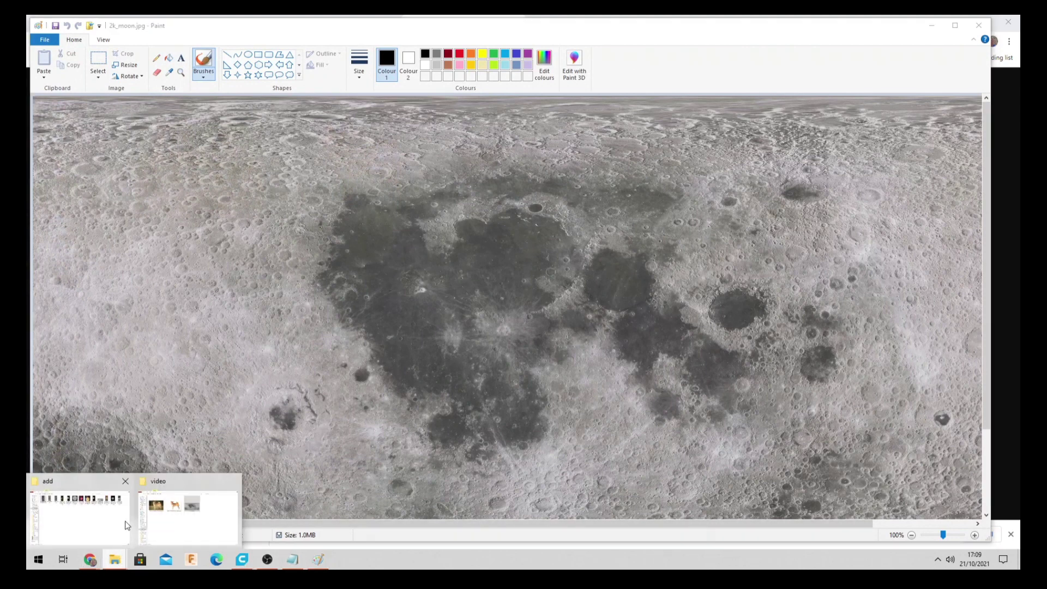
pyautogui.click(182, 513)
pyautogui.click(305, 210)
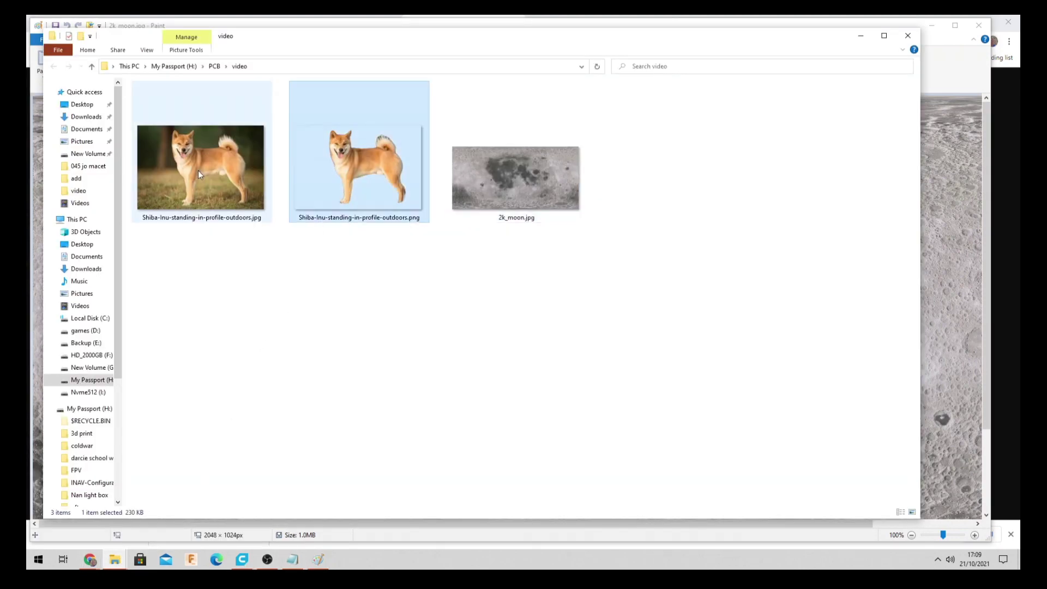
pyautogui.rightClick(317, 168)
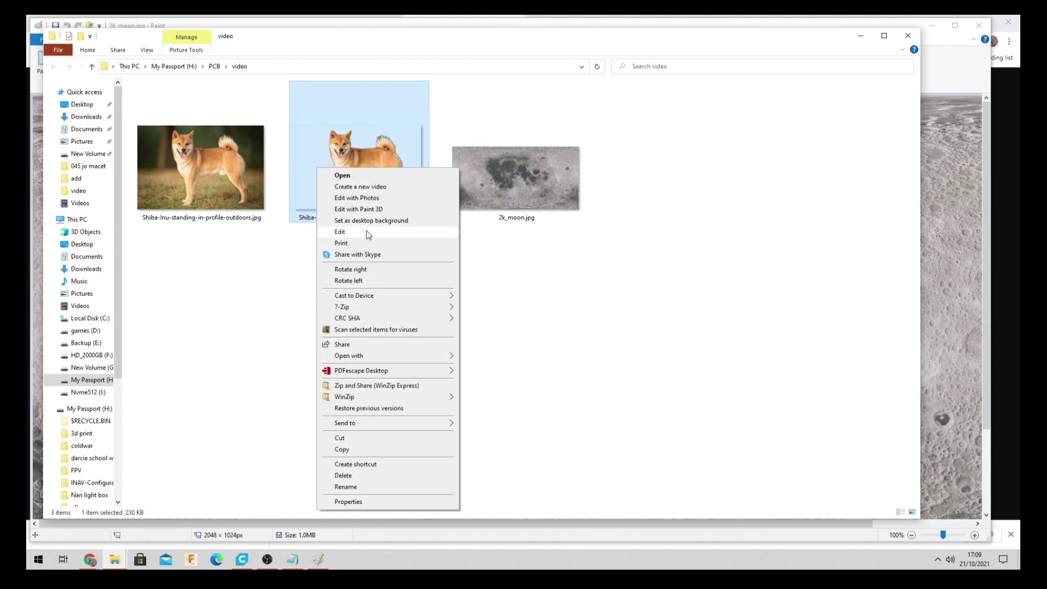
pyautogui.click(340, 232)
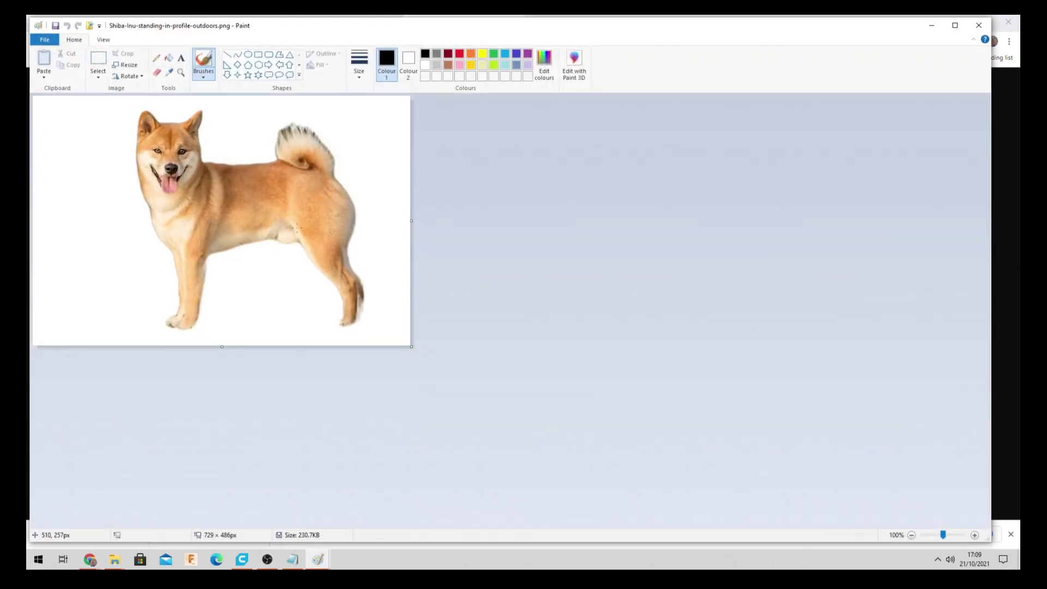
pyautogui.hotkey('ctrl', 'a')
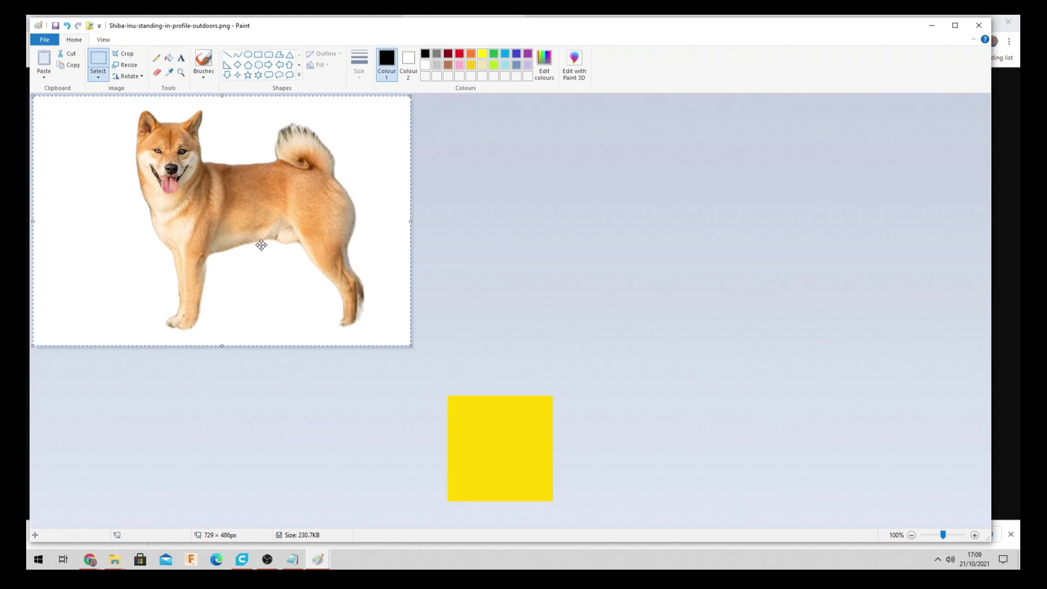
pyautogui.hotkey('ctrl', 'c')
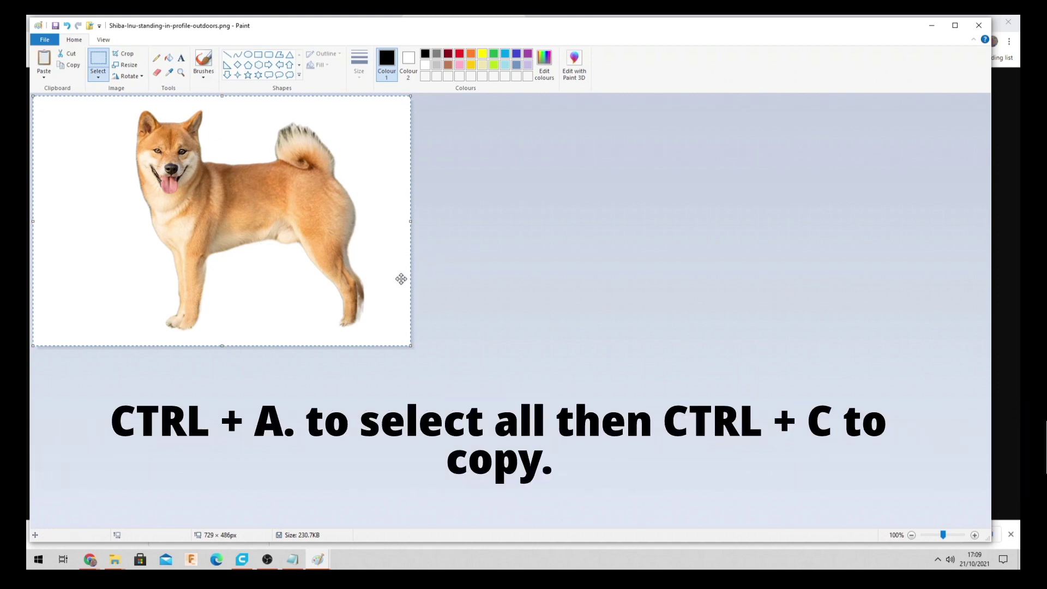
pyautogui.click(930, 27)
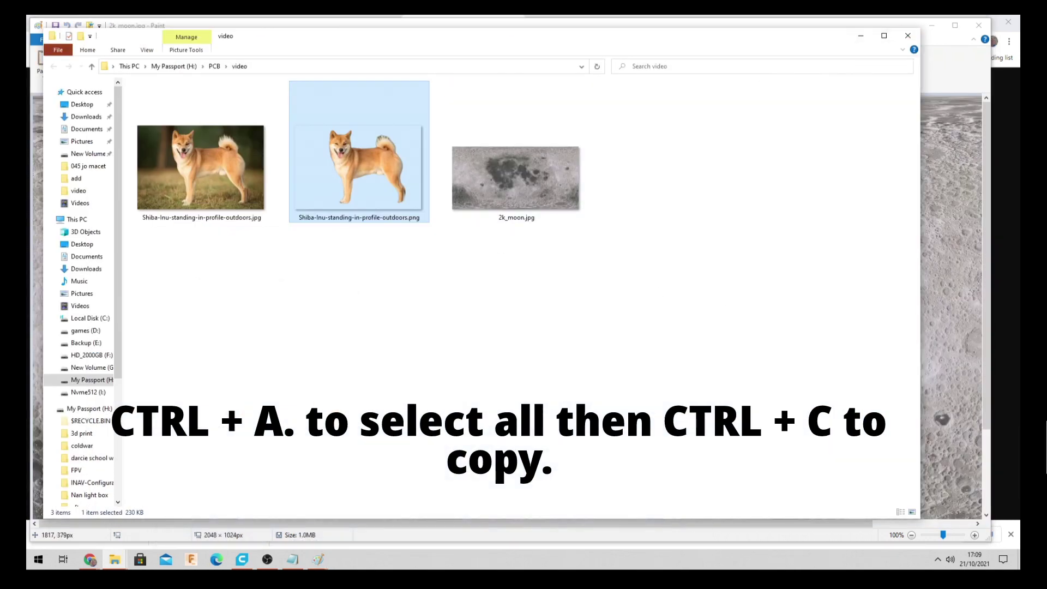
# Paste the dog onto the moon with transparent selection and place it on the right side.
pyautogui.click(989, 226)
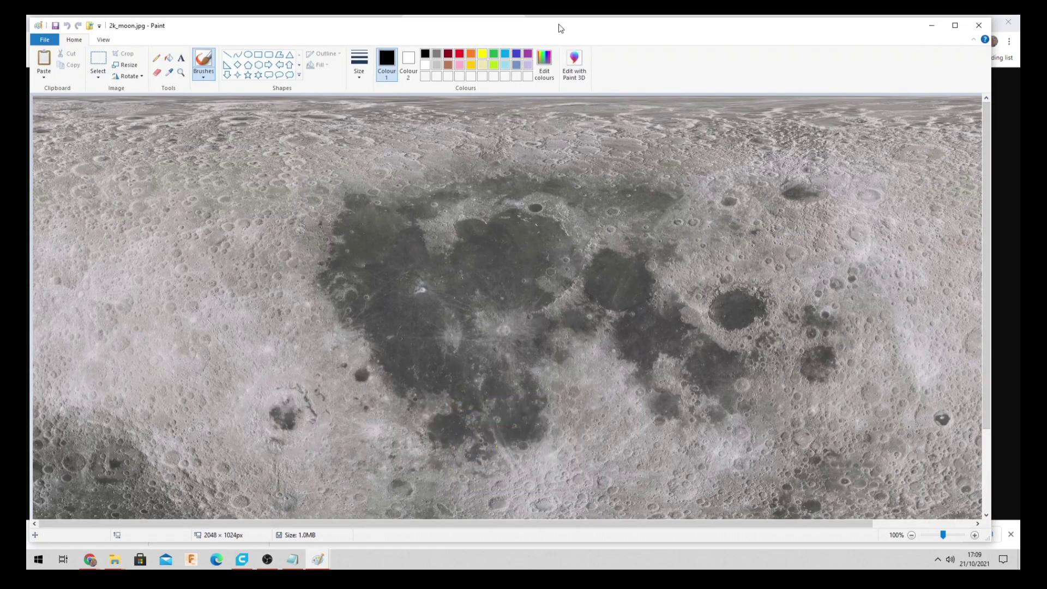
pyautogui.hotkey('ctrl', 'v')
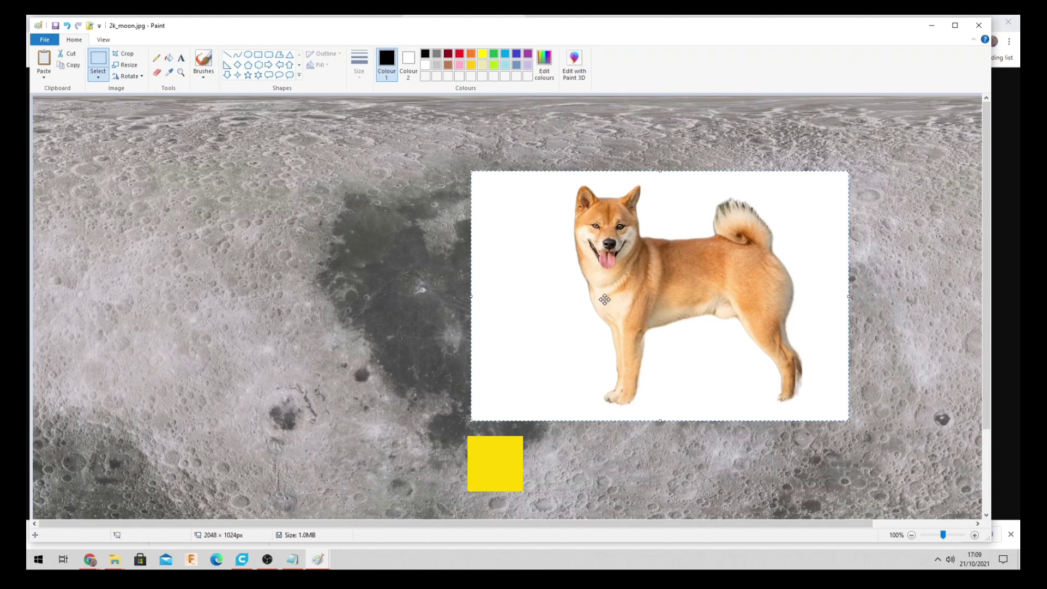
pyautogui.click(96, 79)
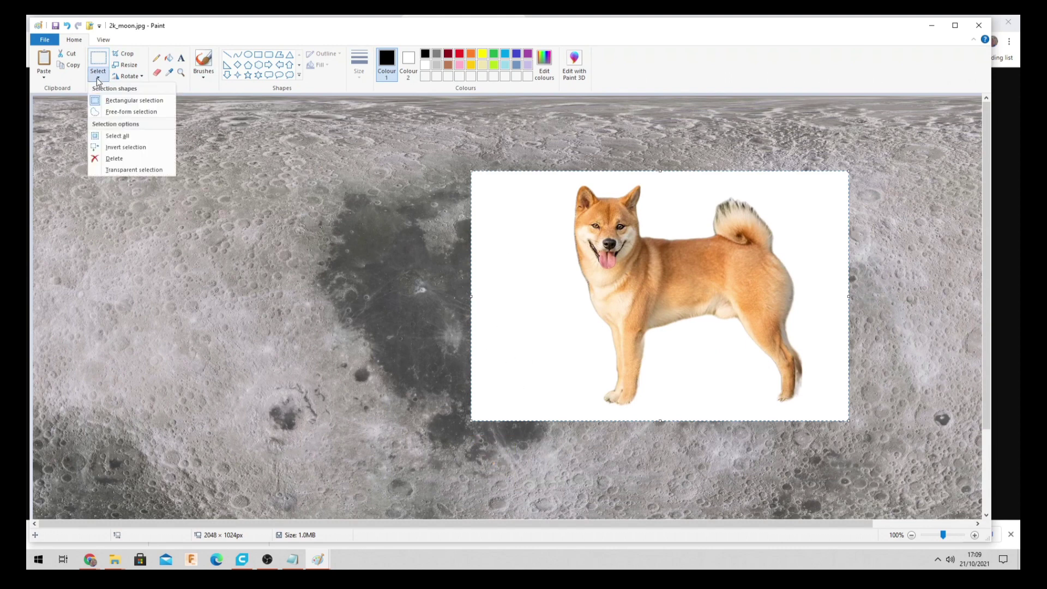
pyautogui.click(123, 170)
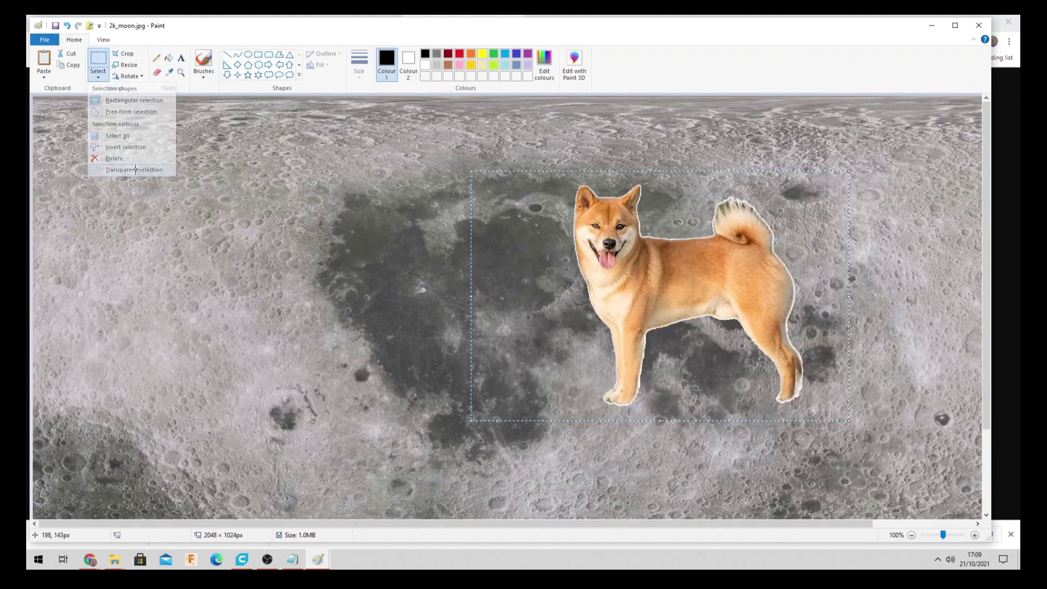
pyautogui.moveTo(797, 289)
pyautogui.mouseDown()
pyautogui.moveTo(930, 286)
pyautogui.moveTo(808, 271)
pyautogui.mouseUp()
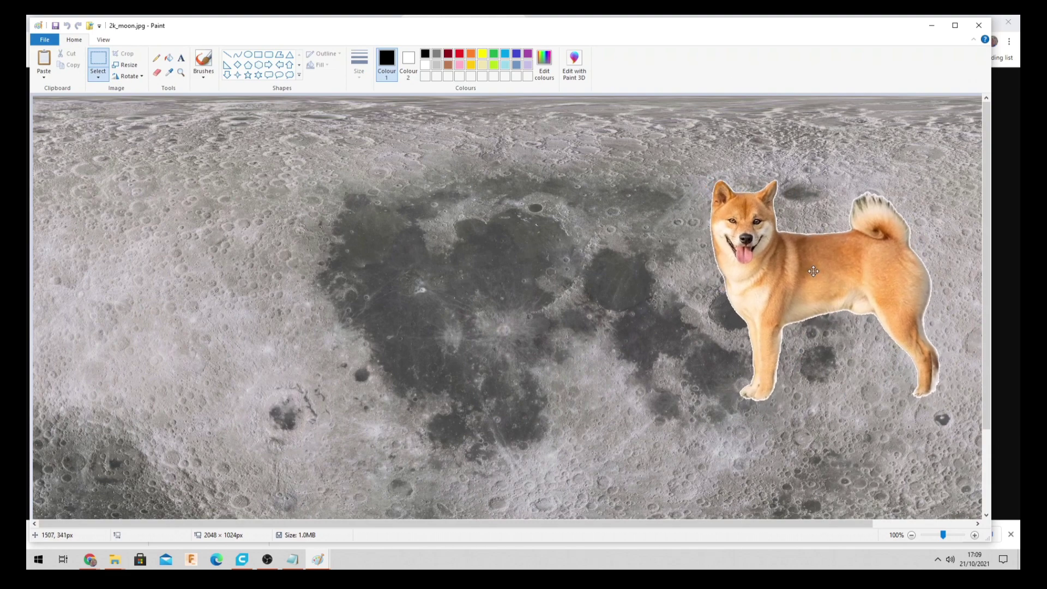
pyautogui.click(958, 29)
pyautogui.moveTo(864, 257); pyautogui.dragTo(871, 259)
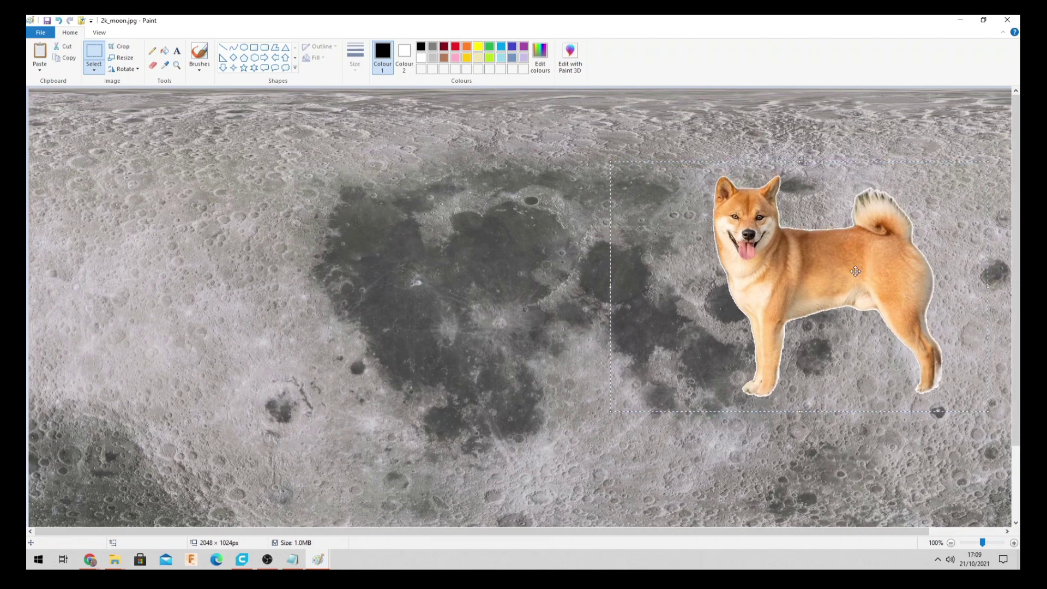
# Add white two-line text 'Shiba' / 'To The Moon' over the moon's dark centre, left of the dog.
pyautogui.click(177, 51)
pyautogui.click(325, 242)
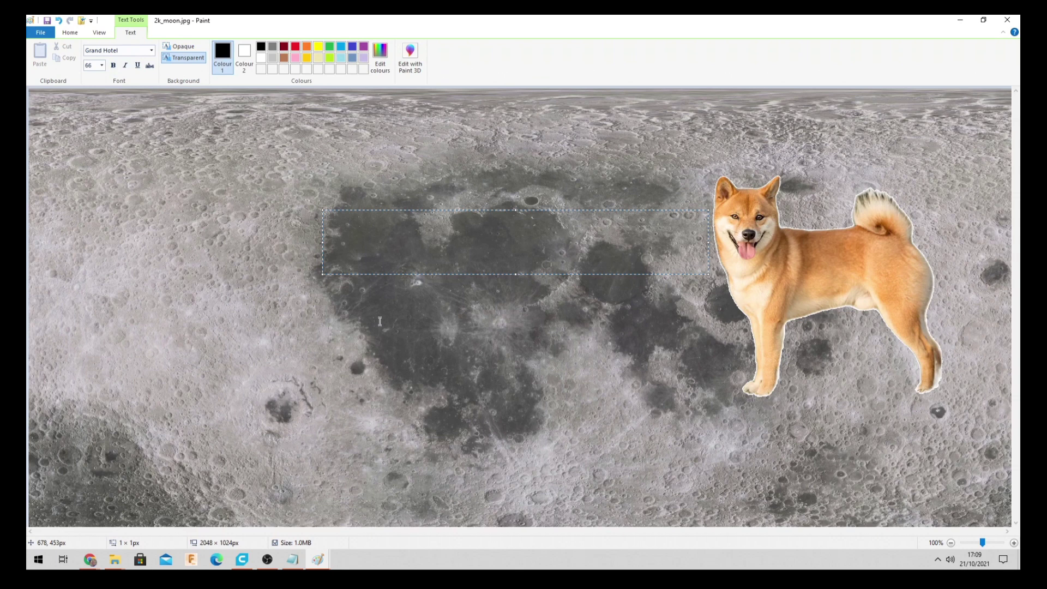
pyautogui.click(262, 58)
pyautogui.write('Shi')
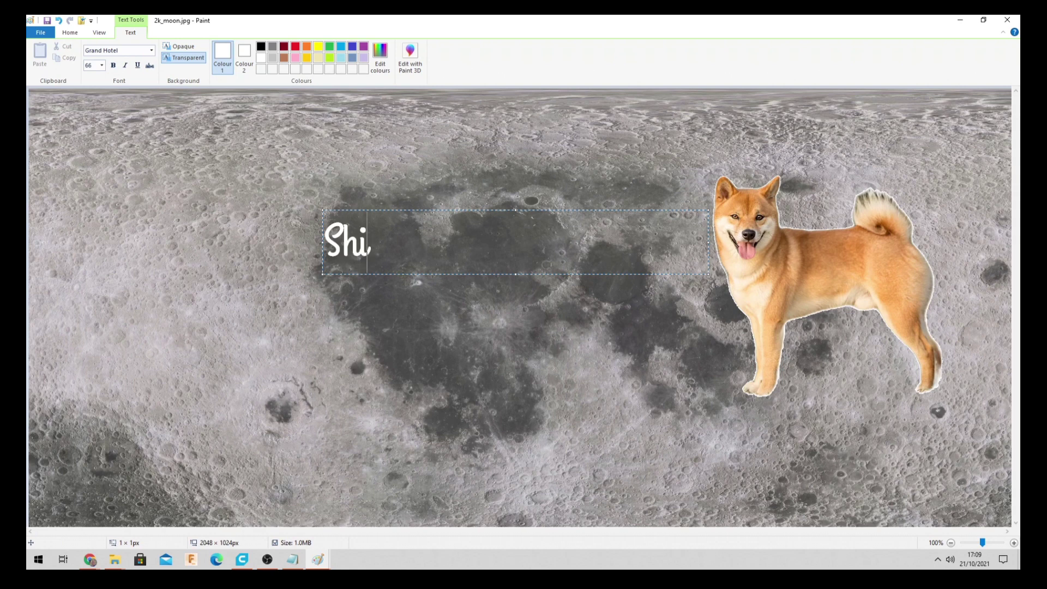
pyautogui.write('ba')
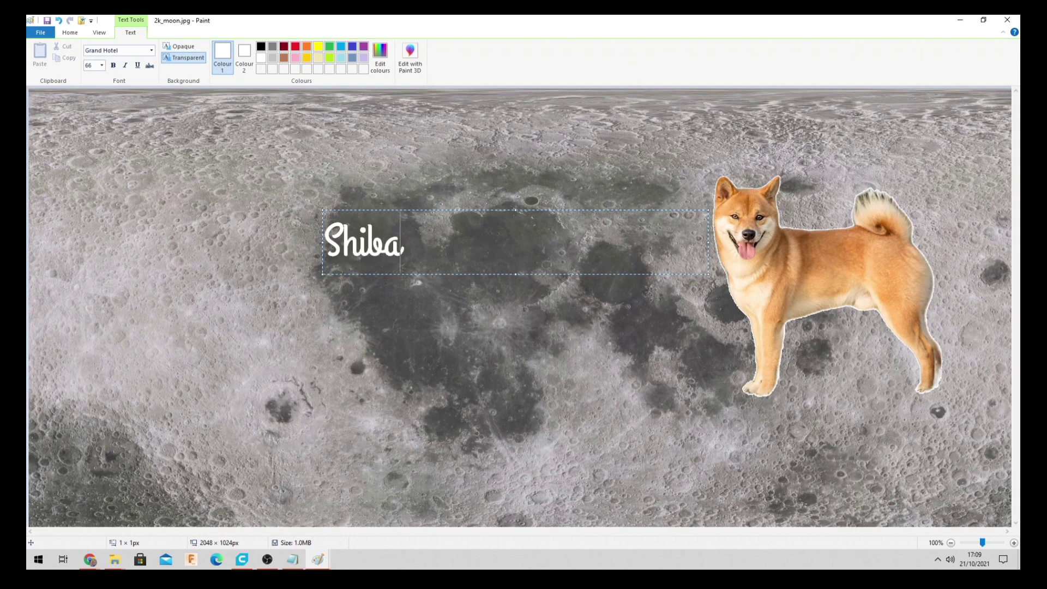
pyautogui.press('Return')
pyautogui.write('To the')
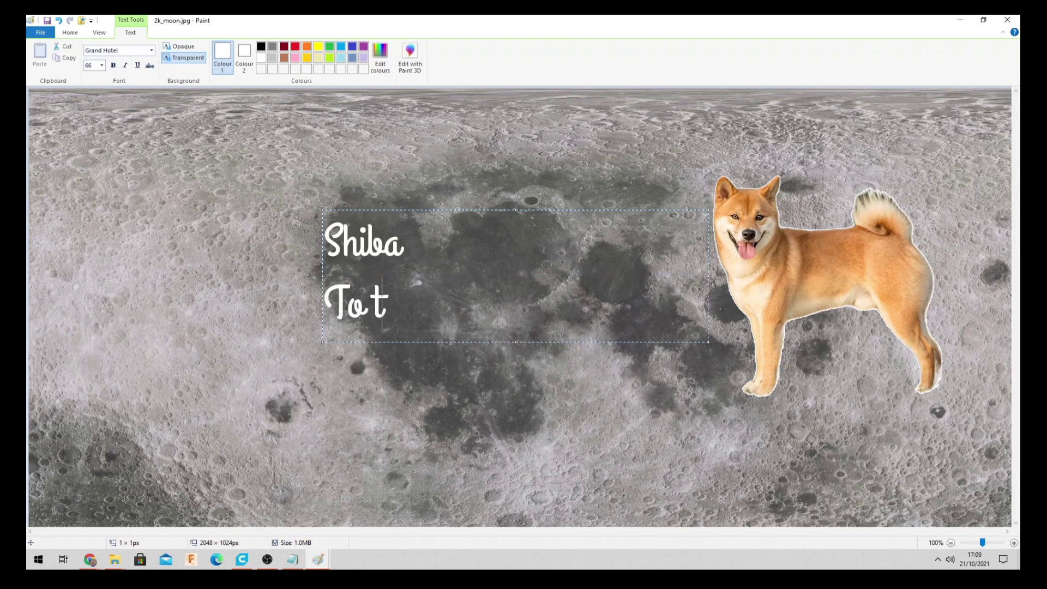
pyautogui.press('BackSpace')
pyautogui.press('BackSpace')
pyautogui.press('BackSpace')
pyautogui.press('BackSpace')
pyautogui.write('TH')
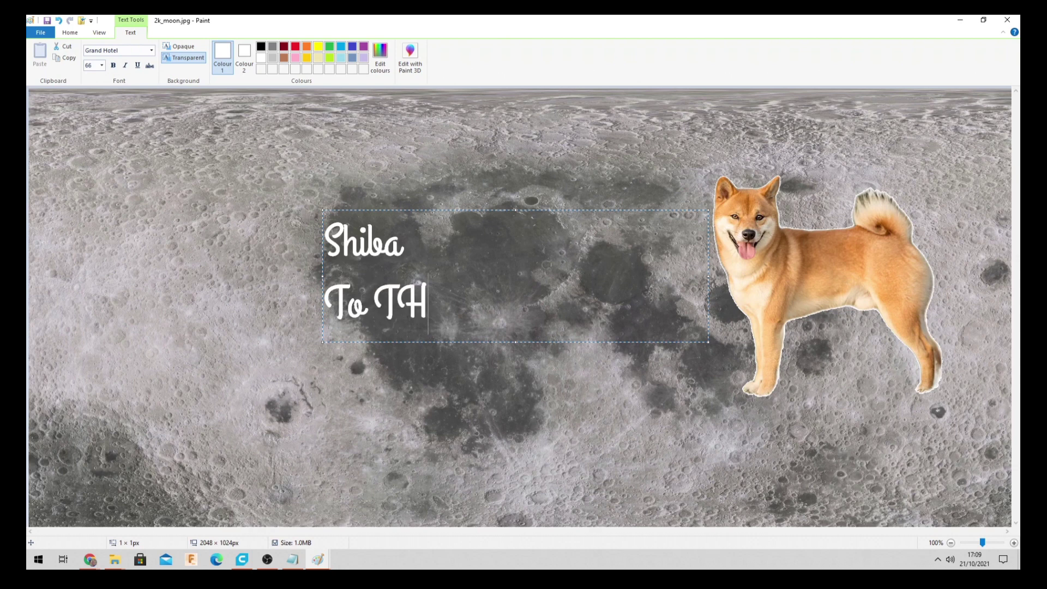
pyautogui.press('BackSpace')
pyautogui.write('he Moon')
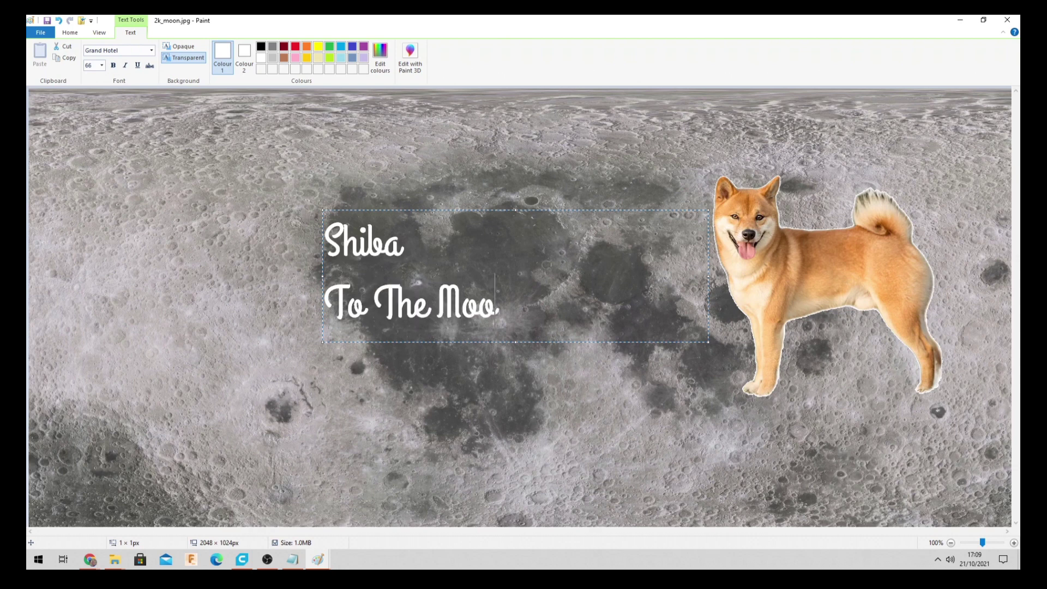
pyautogui.click(325, 240)
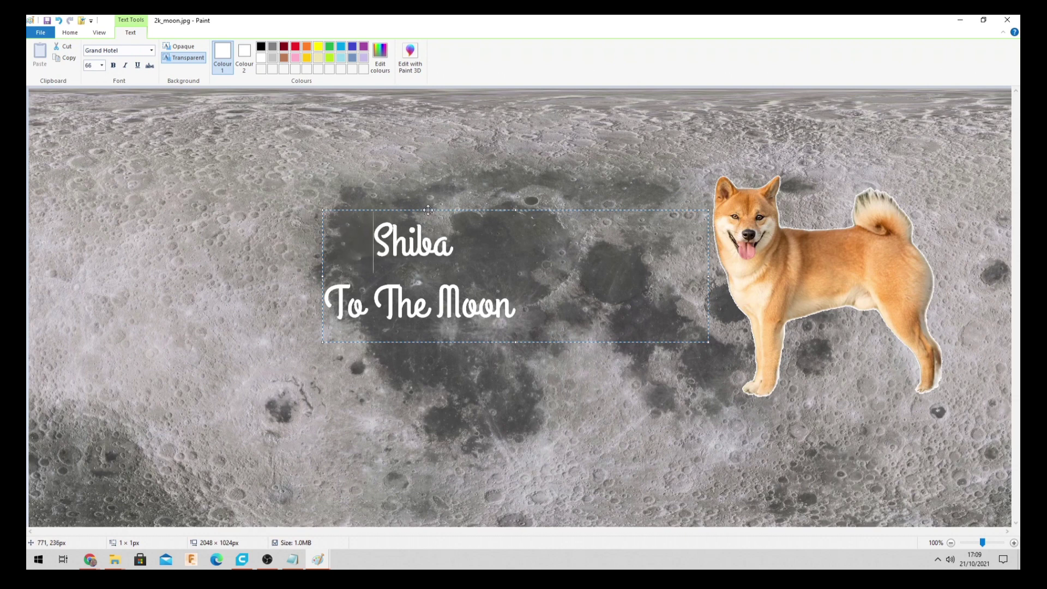
pyautogui.moveTo(428, 210); pyautogui.dragTo(451, 202)
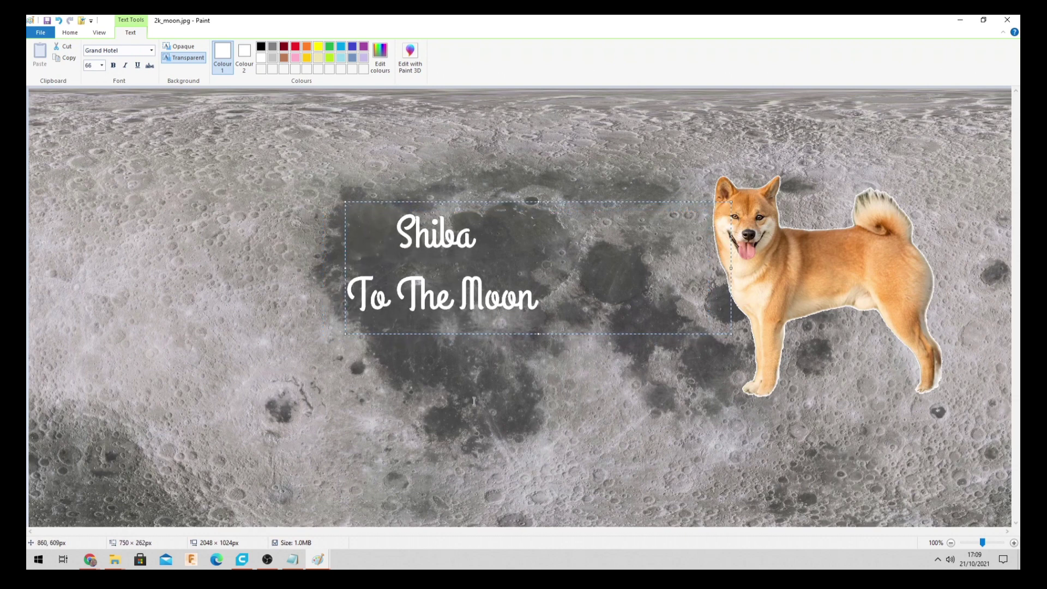
# Commit the text and save the composite image as shib.jpg.
pyautogui.click(473, 401)
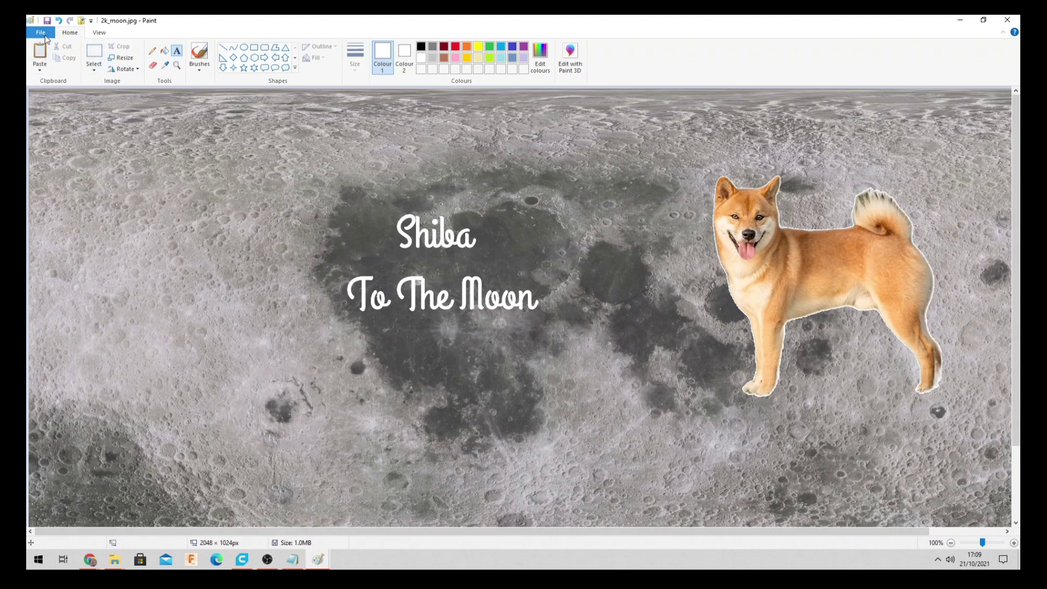
pyautogui.click(41, 33)
pyautogui.click(61, 112)
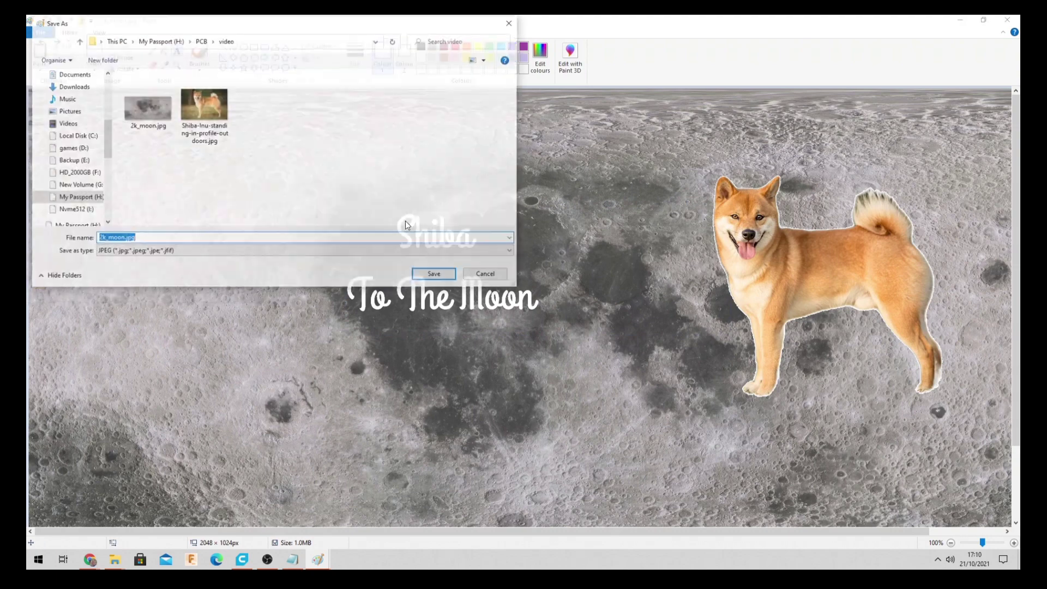
pyautogui.write('shib')
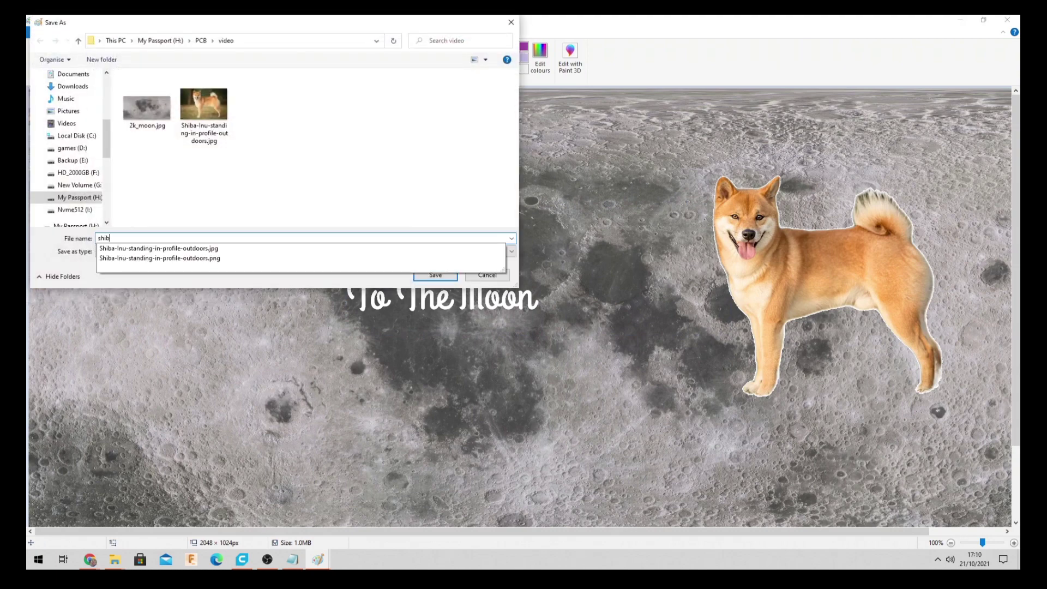
pyautogui.click(258, 206)
pyautogui.click(435, 274)
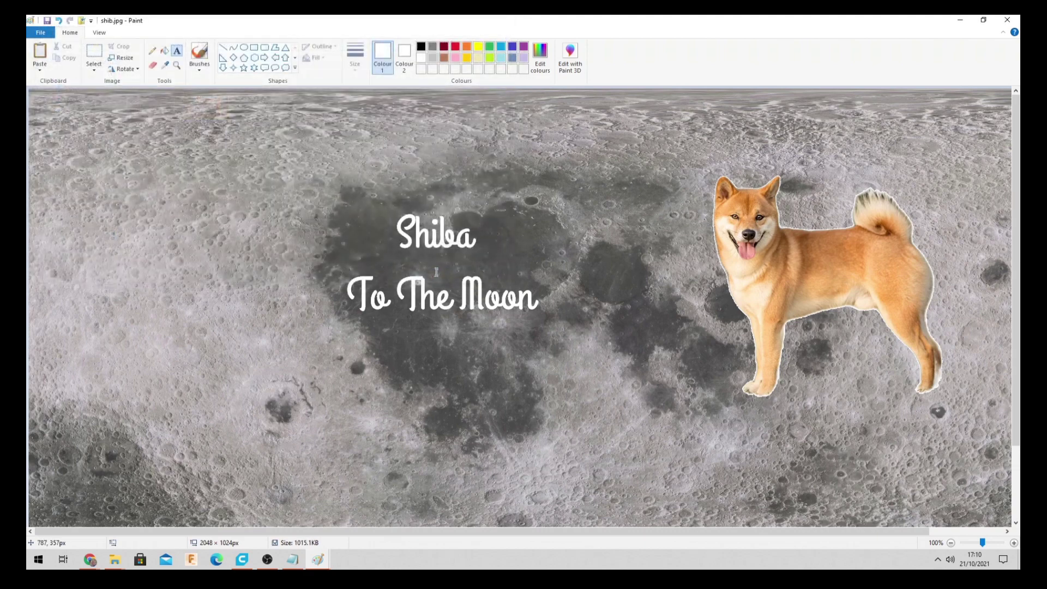
# Open the Lithophane Globe Maker page in the browser.
pyautogui.click(962, 22)
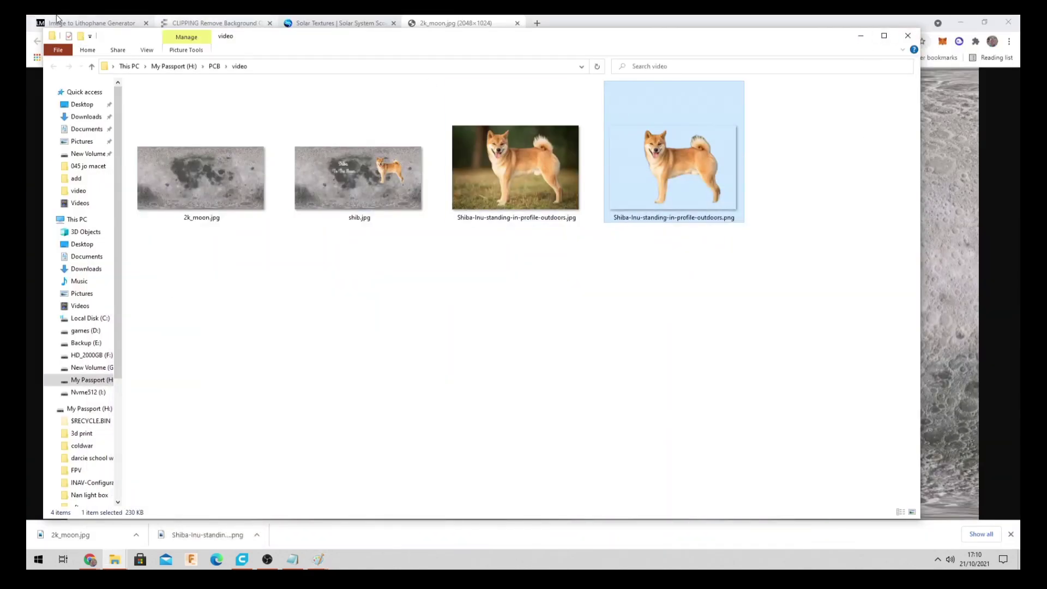
pyautogui.click(69, 23)
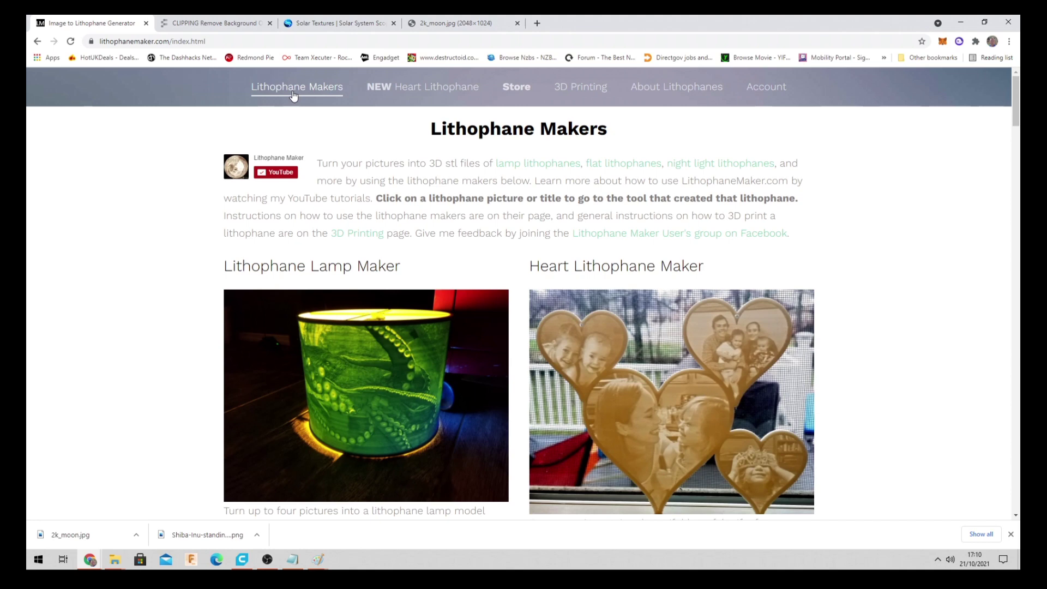
pyautogui.scroll(-12, 392, 226)
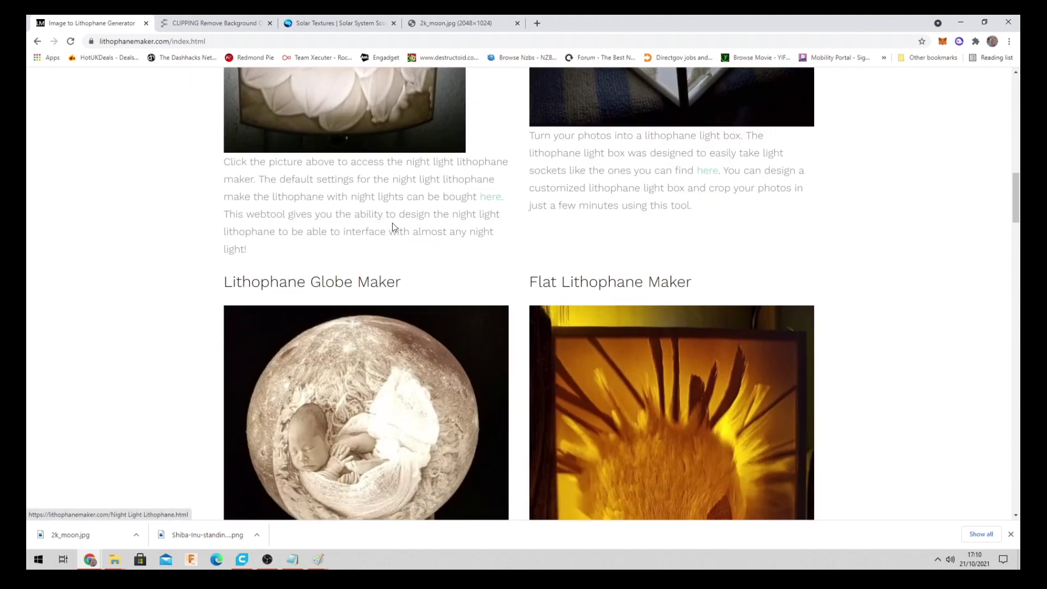
pyautogui.scroll(-3, 392, 227)
pyautogui.click(323, 236)
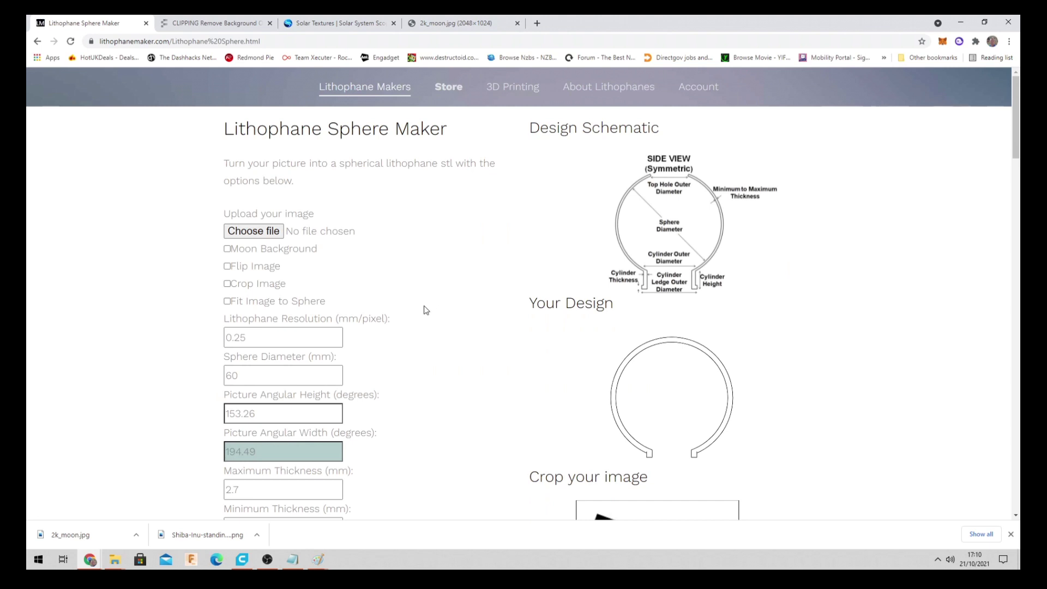
# Review the sphere settings, including Sphere Diameter, in the se.txt notes, then minimise Notepad.
pyautogui.scroll(-3, 426, 310)
pyautogui.click(293, 560)
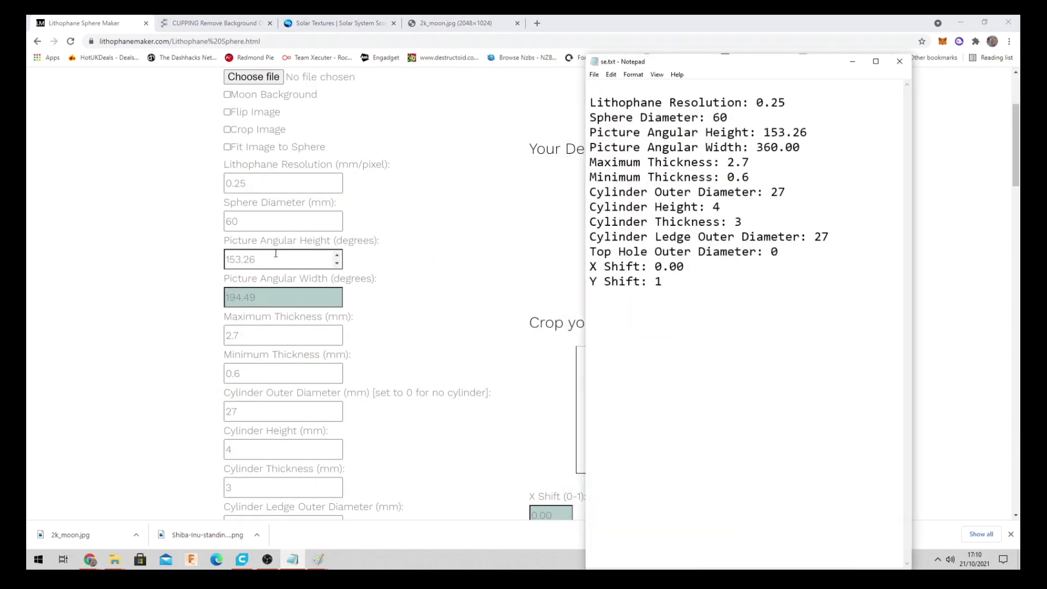
pyautogui.scroll(-3, 275, 254)
pyautogui.scroll(-2, 267, 277)
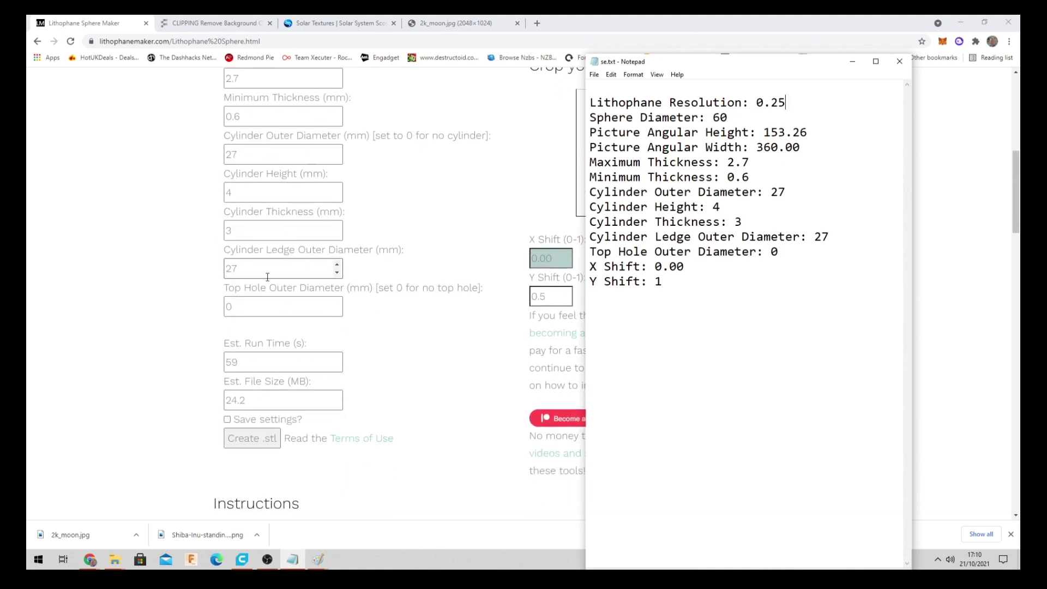
pyautogui.scroll(7, 268, 277)
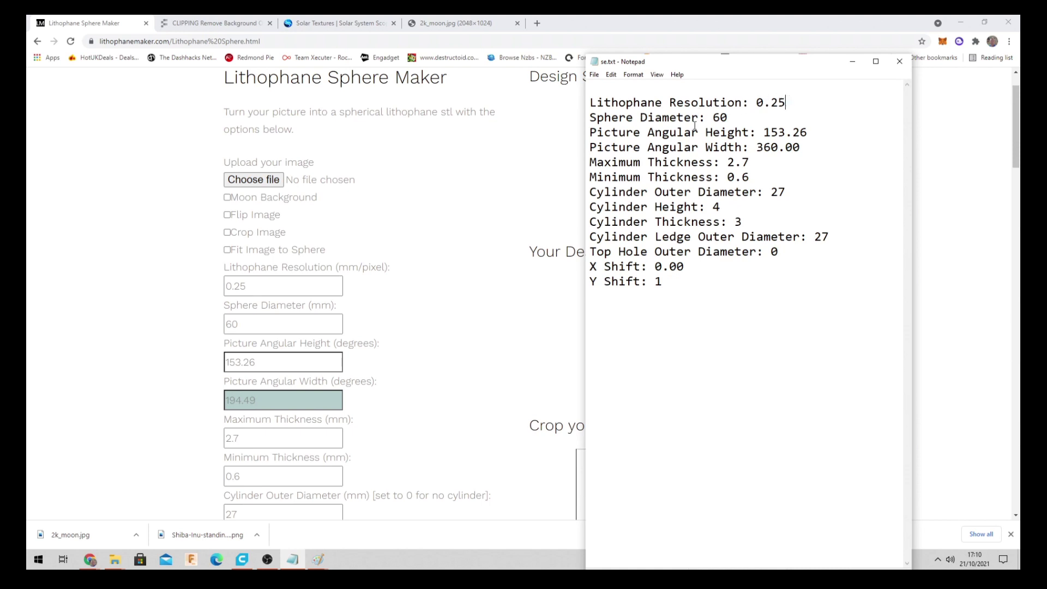
pyautogui.moveTo(710, 119); pyautogui.dragTo(772, 148)
pyautogui.click(722, 190)
pyautogui.moveTo(722, 191)
pyautogui.mouseDown()
pyautogui.moveTo(758, 192)
pyautogui.moveTo(720, 207)
pyautogui.mouseUp()
pyautogui.click(727, 221)
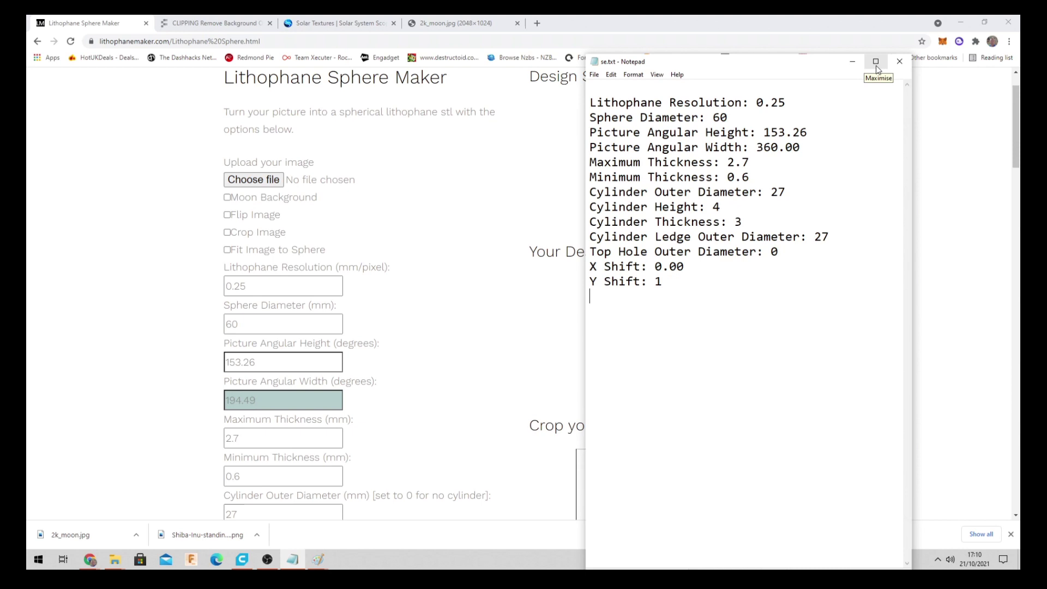
pyautogui.click(855, 65)
# Load shib.jpg as the image for the sphere lithophane.
pyautogui.scroll(1, 437, 212)
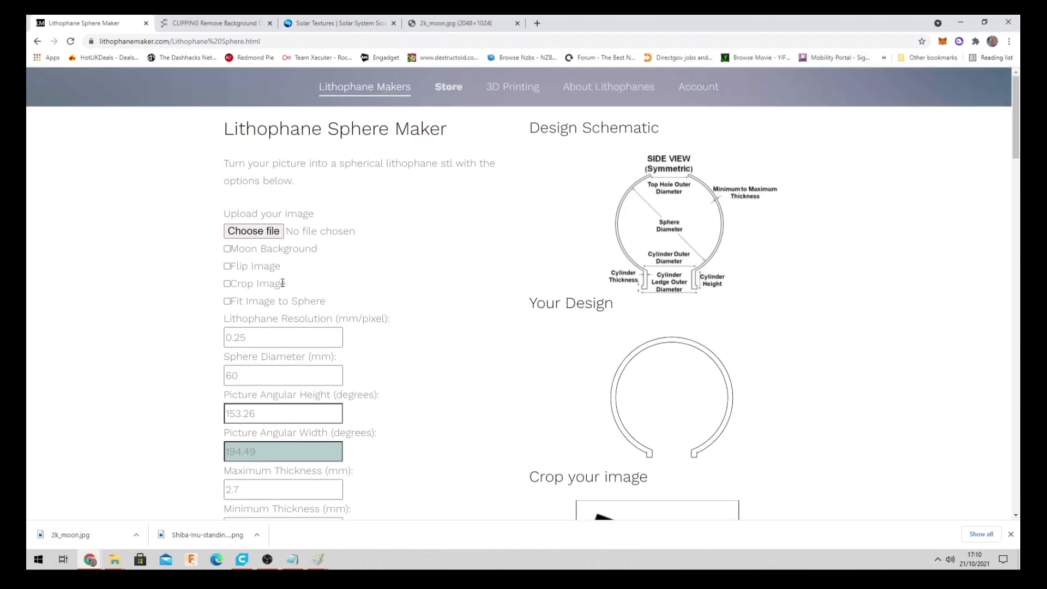
pyautogui.click(262, 230)
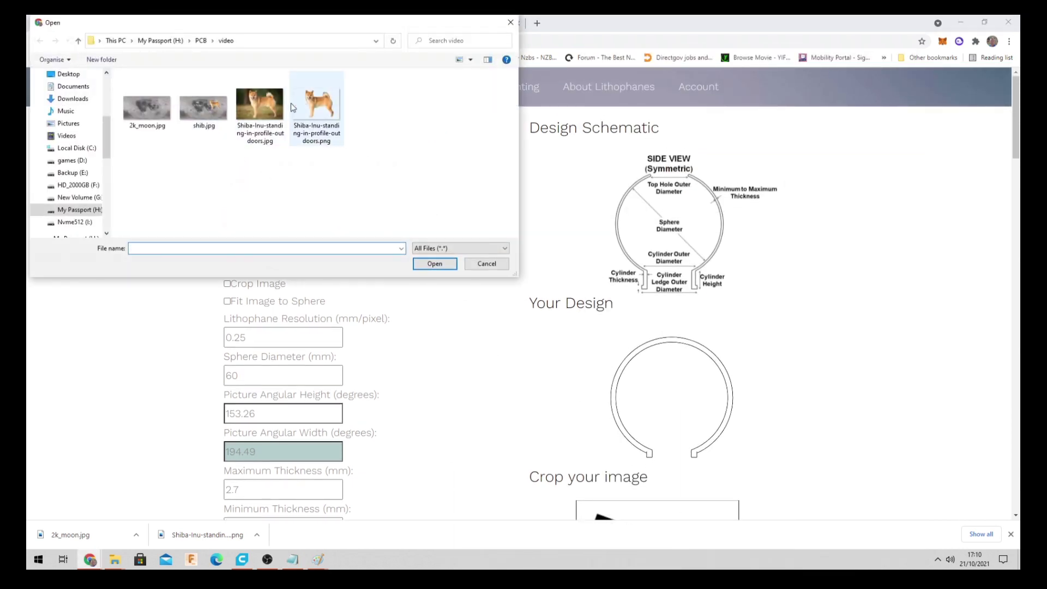
pyautogui.click(203, 107)
pyautogui.click(435, 264)
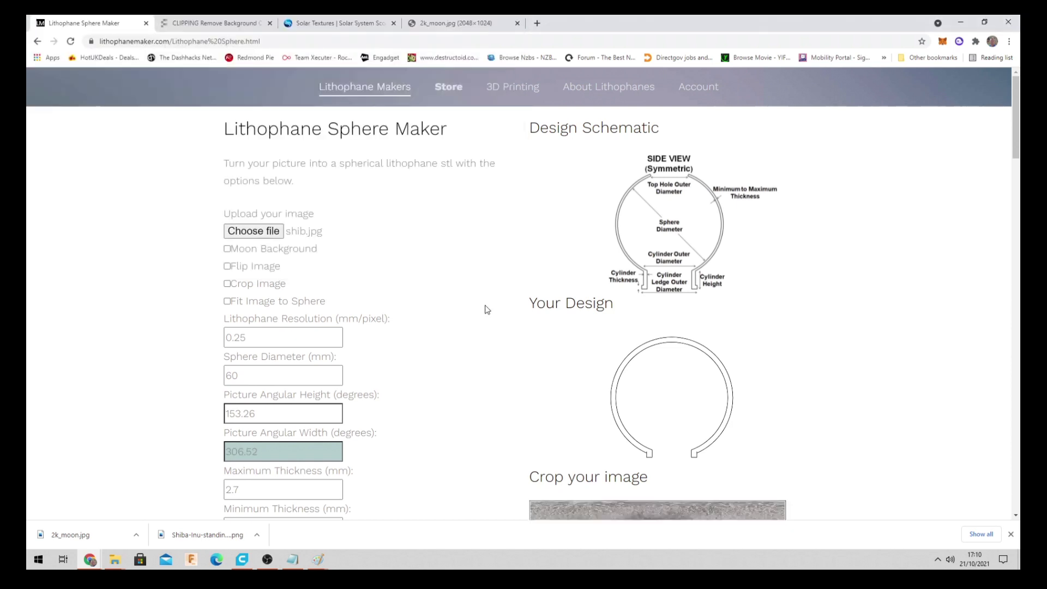
pyautogui.scroll(-4, 654, 347)
pyautogui.scroll(3, 430, 299)
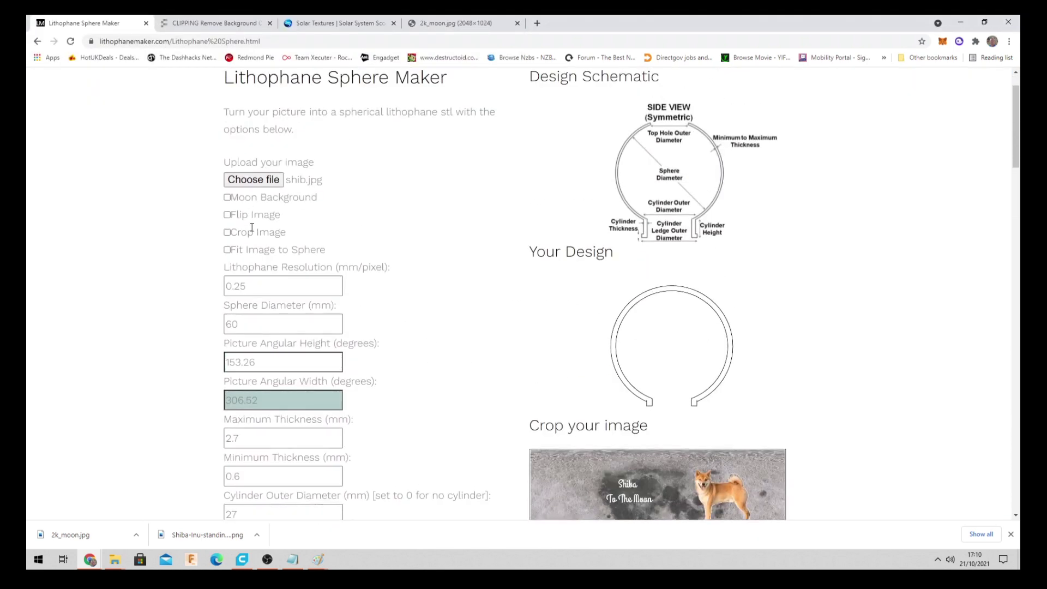
# Turn on Flip Image and Fit Image to Sphere.
pyautogui.click(227, 215)
pyautogui.moveTo(229, 215); pyautogui.dragTo(300, 223)
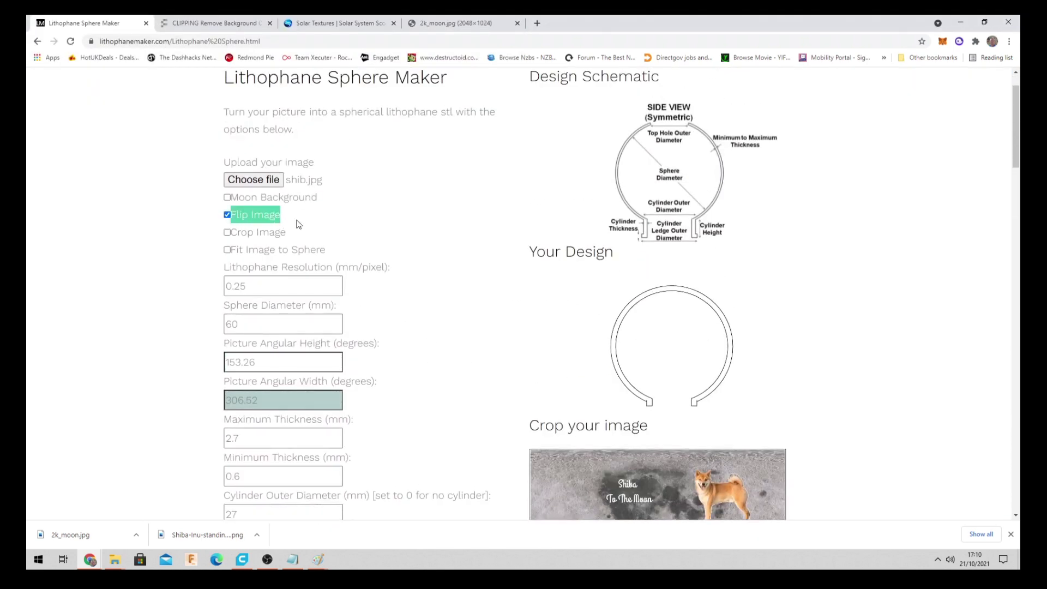
pyautogui.click(229, 249)
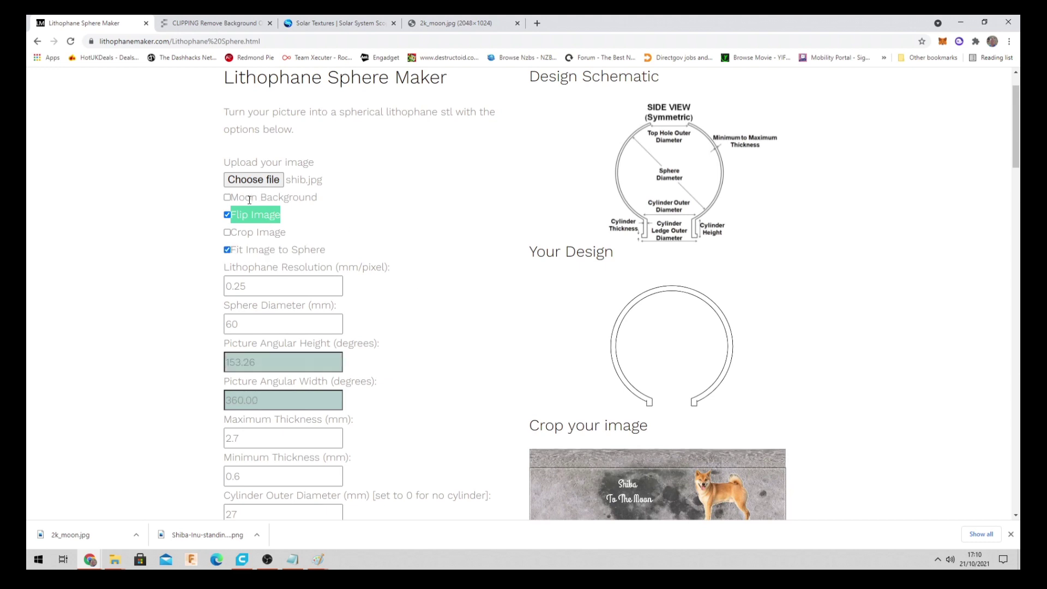
pyautogui.scroll(1, 491, 367)
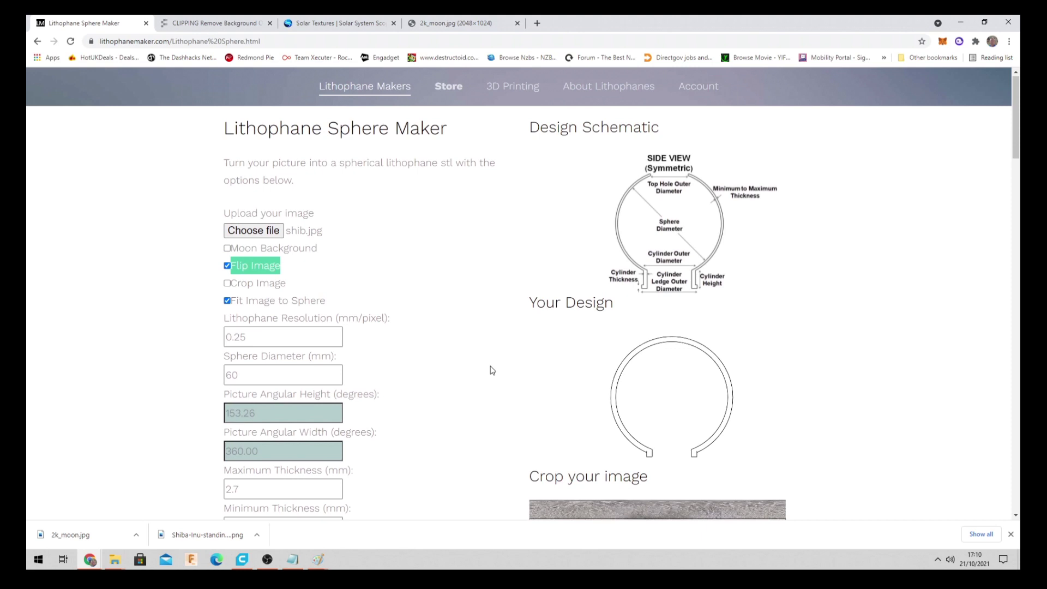
pyautogui.scroll(-5, 654, 362)
pyautogui.scroll(1, 722, 307)
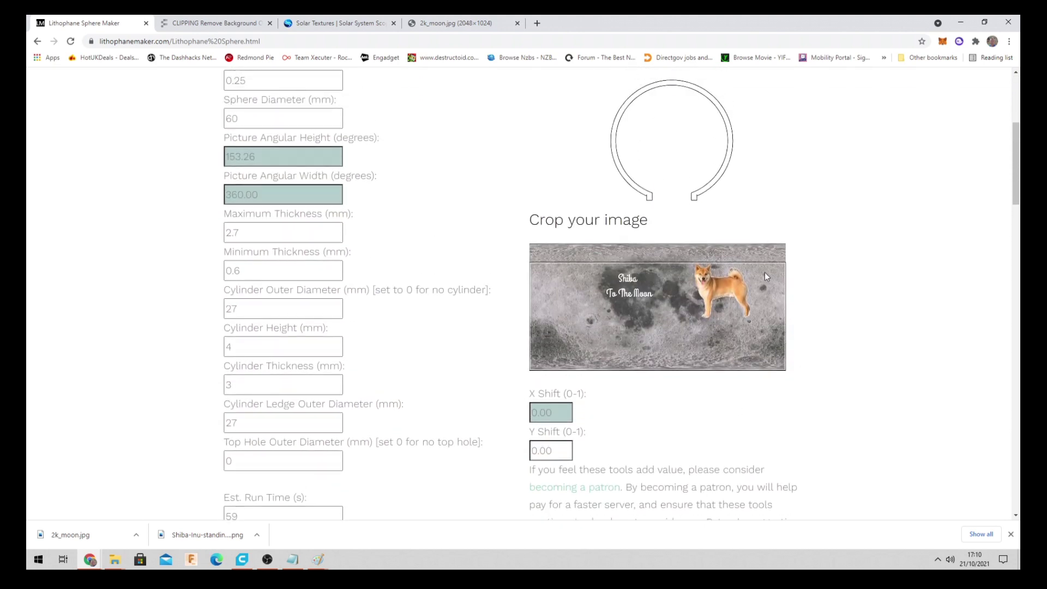
# Set Y Shift to 1 and generate the sphere STL.
pyautogui.moveTo(552, 449); pyautogui.dragTo(509, 449)
pyautogui.write('1')
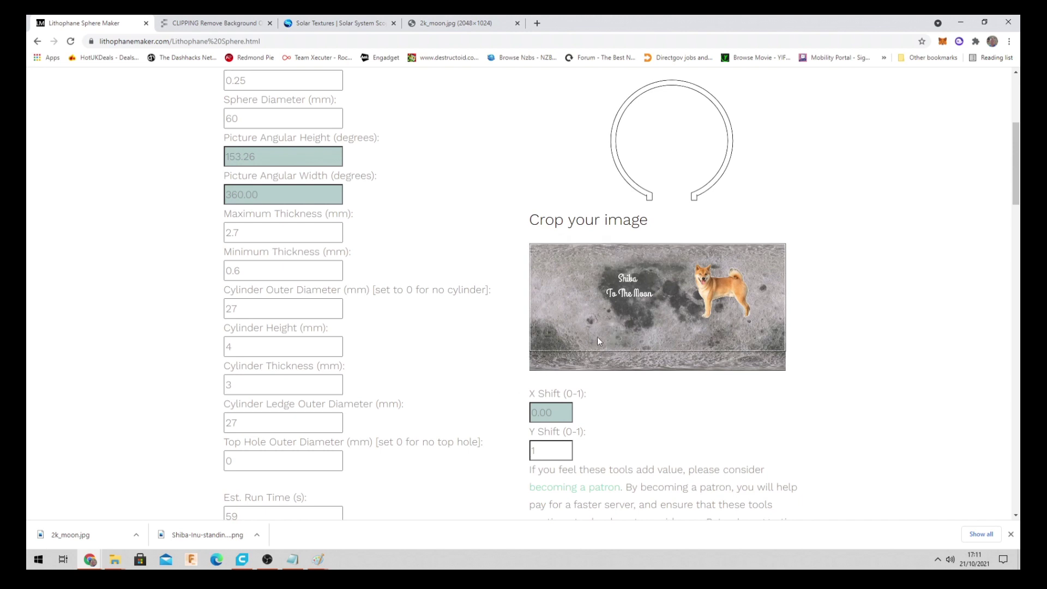
pyautogui.scroll(-2, 763, 352)
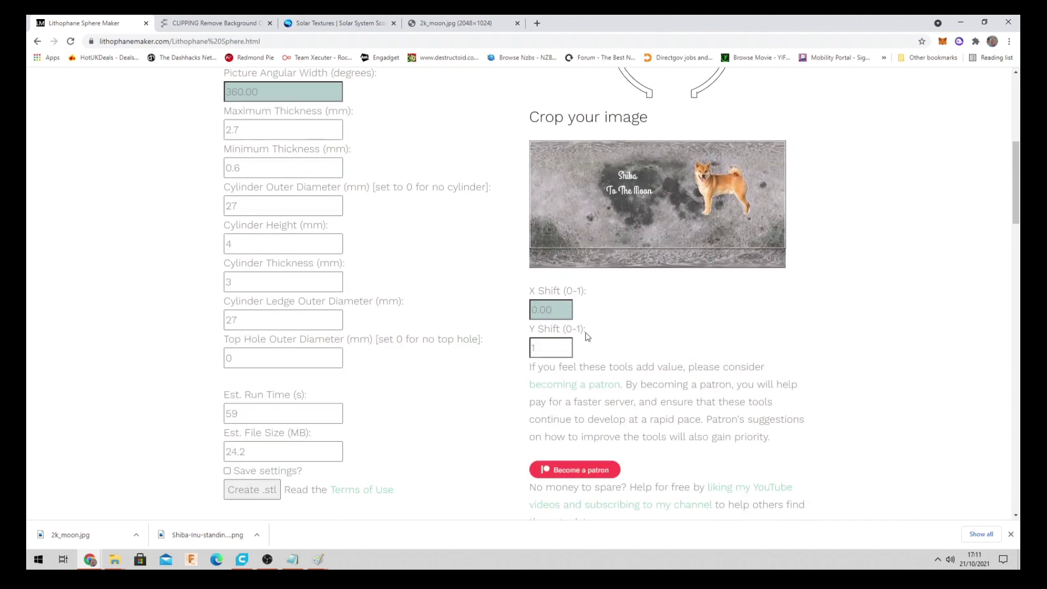
pyautogui.click(254, 482)
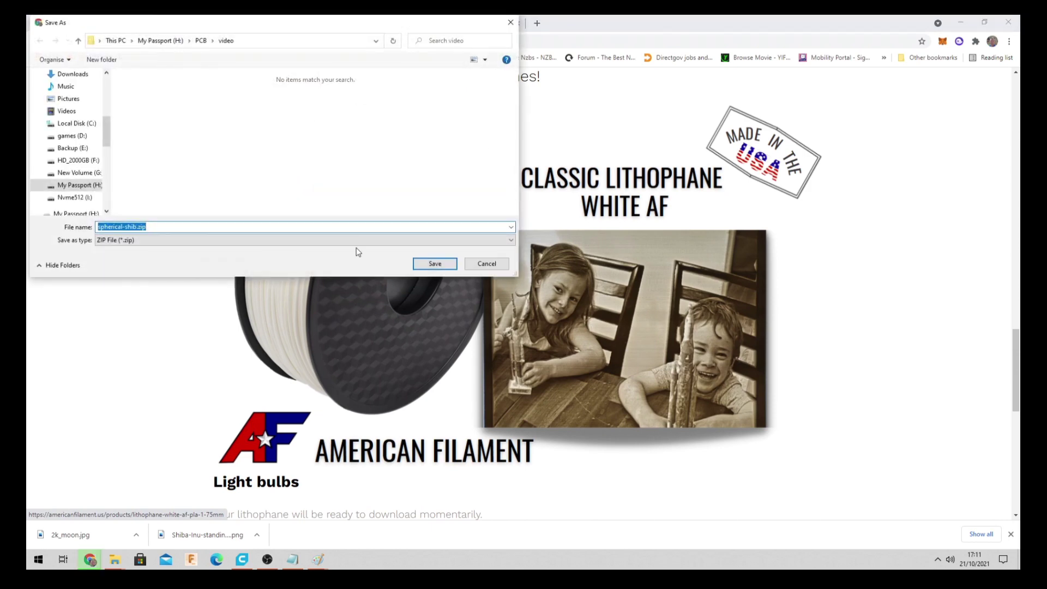
# Save spherical-shib.zip to the video folder and show it in File Explorer.
pyautogui.click(434, 264)
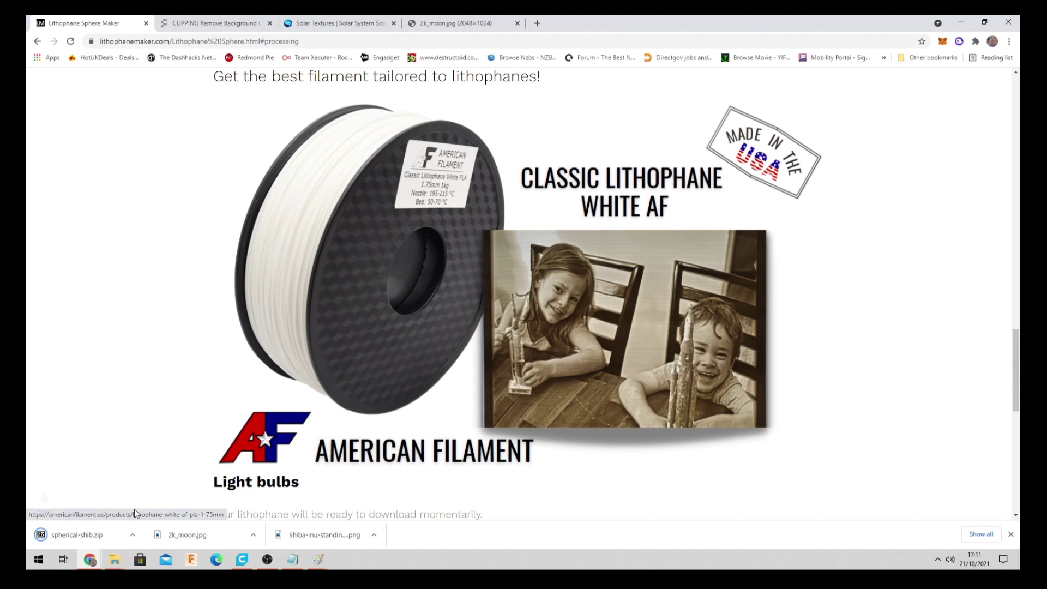
pyautogui.click(136, 535)
pyautogui.click(142, 499)
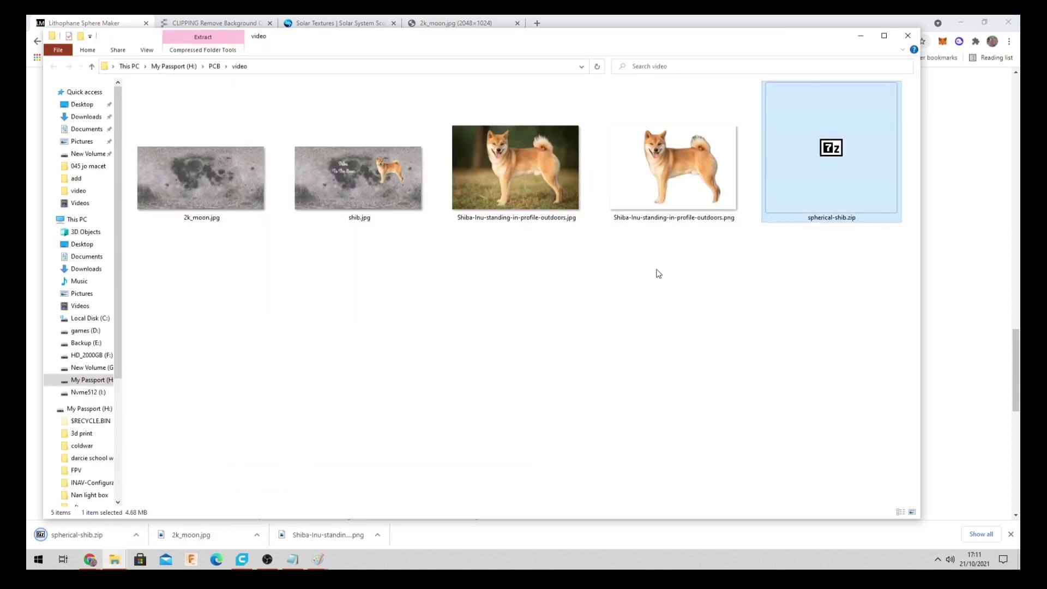
pyautogui.moveTo(796, 163); pyautogui.dragTo(802, 171, button='right')
# Extract the zip here with 7-Zip and open spherical-shib.stl in the 3D viewer.
pyautogui.rightClick(818, 145)
pyautogui.moveTo(843, 173)
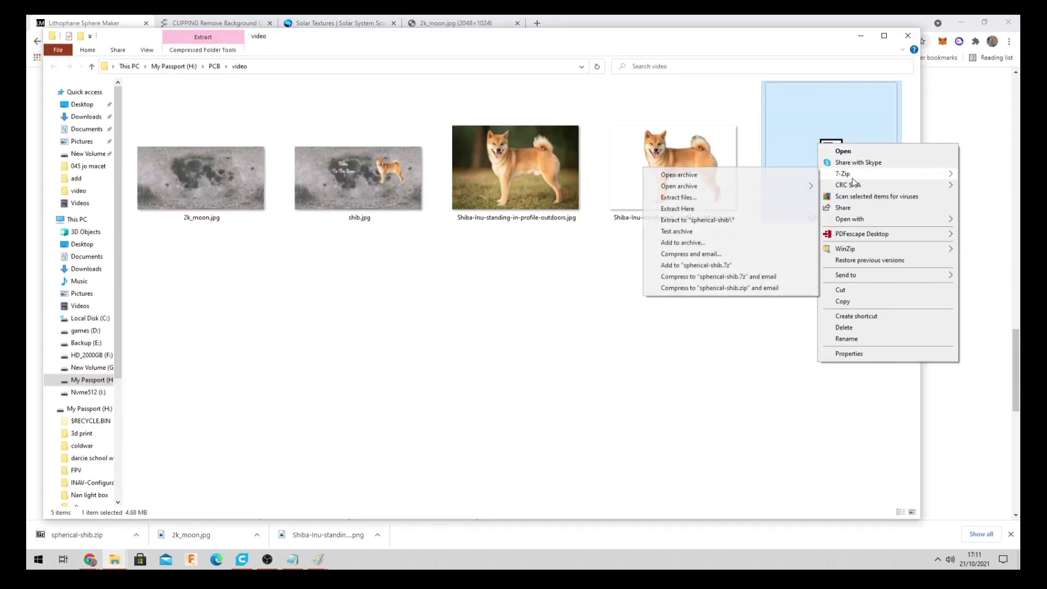
pyautogui.click(725, 211)
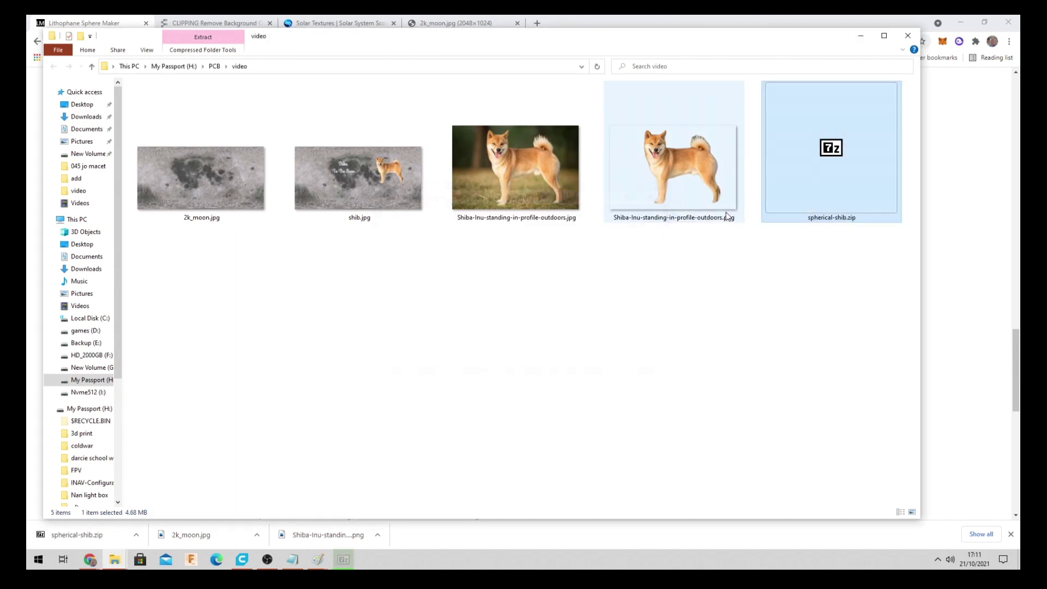
pyautogui.click(208, 304)
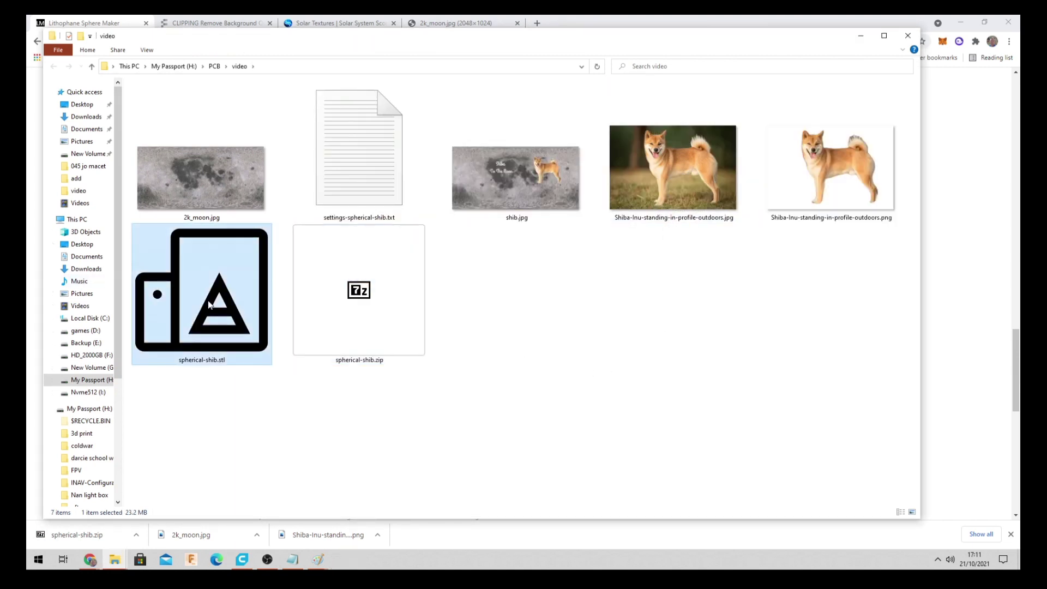
pyautogui.doubleClick(215, 297)
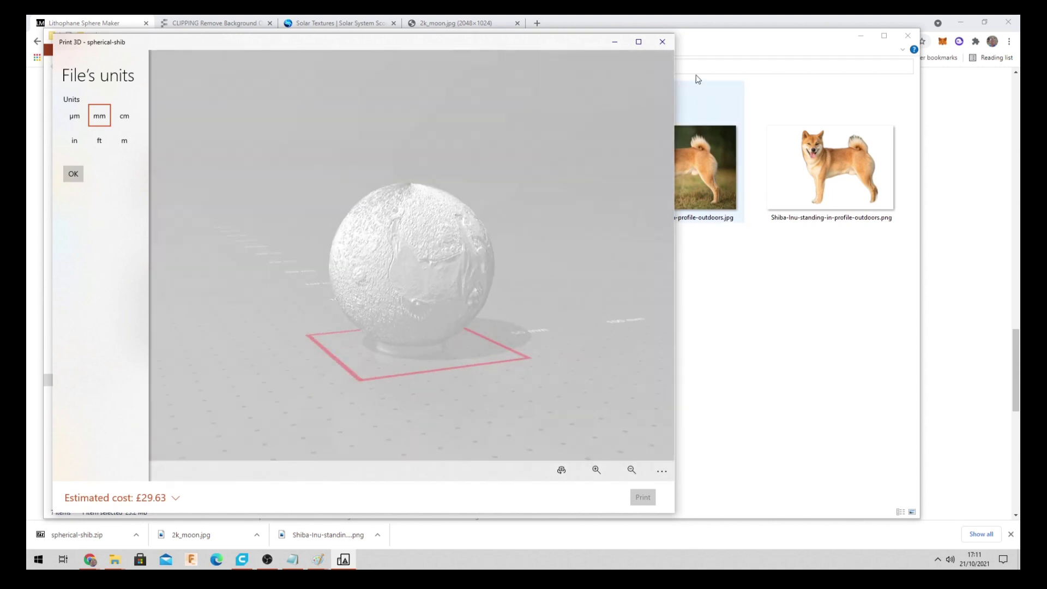
pyautogui.click(662, 42)
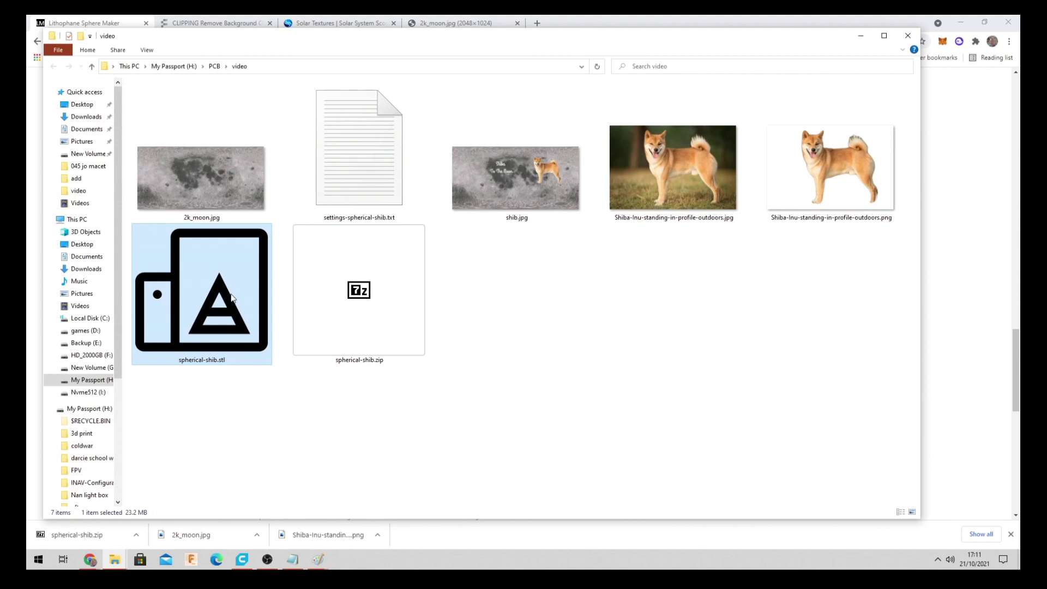
# Load spherical-shib.stl onto the build plate and review its walls, 99% infill and brim adhesion settings.
pyautogui.moveTo(232, 297); pyautogui.dragTo(394, 356)
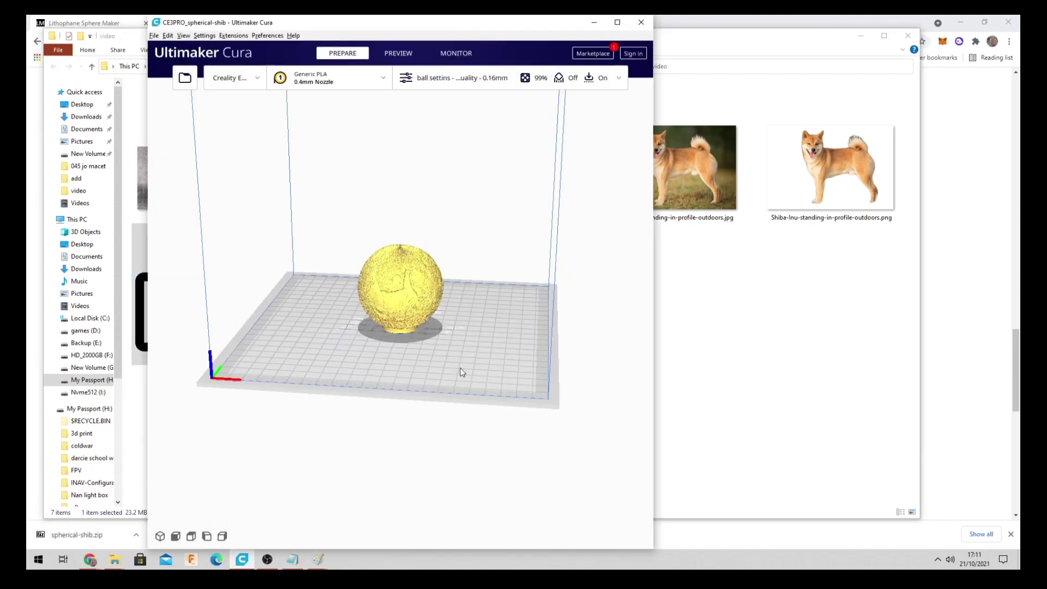
pyautogui.moveTo(499, 348); pyautogui.dragTo(491, 306, button='right')
pyautogui.click(475, 79)
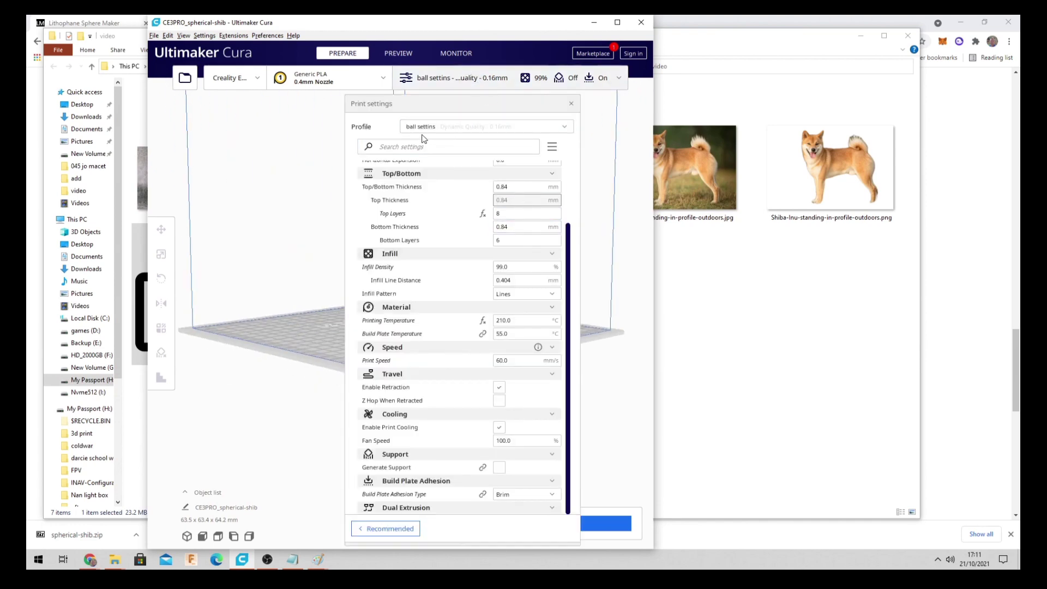
pyautogui.scroll(3, 451, 256)
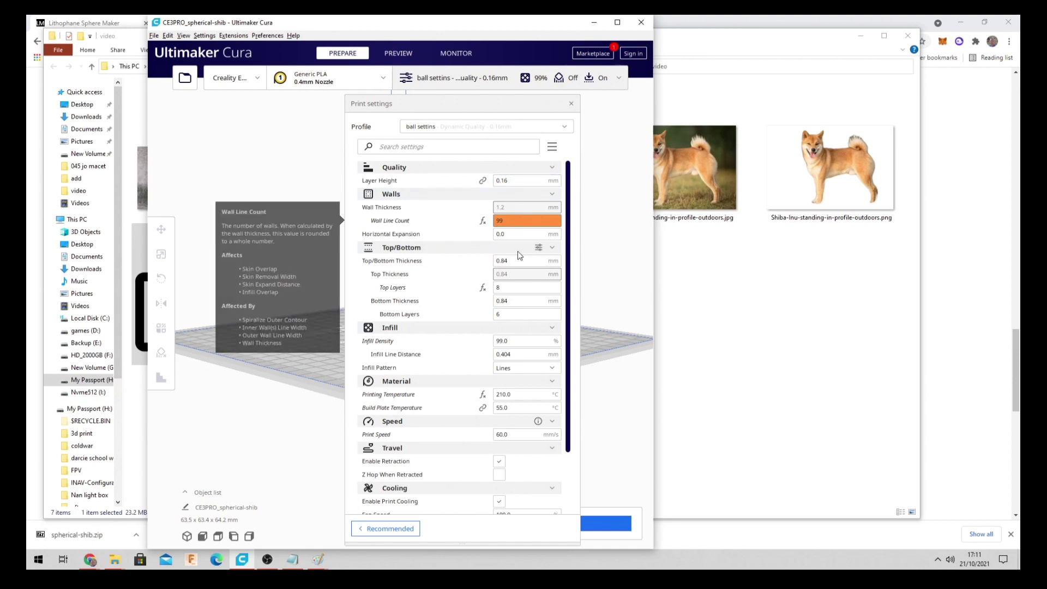
pyautogui.scroll(-1, 518, 253)
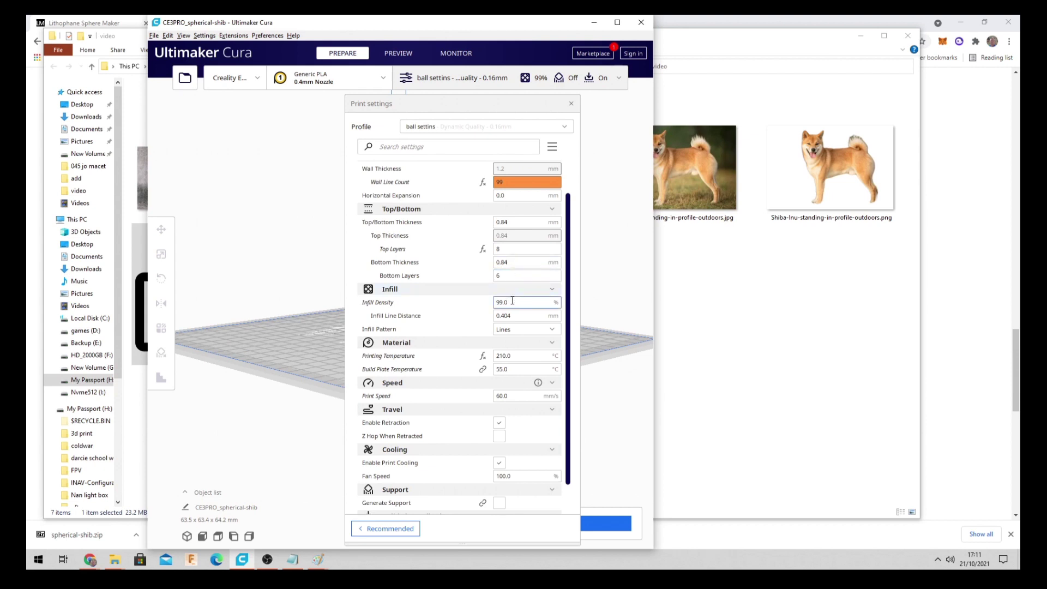
pyautogui.scroll(-1, 519, 303)
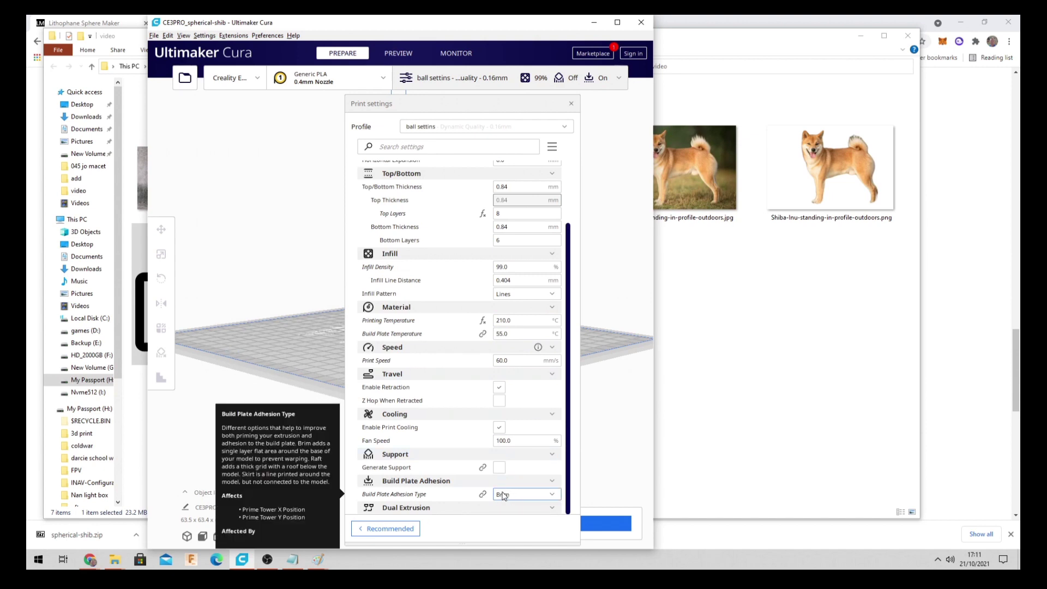
pyautogui.click(492, 71)
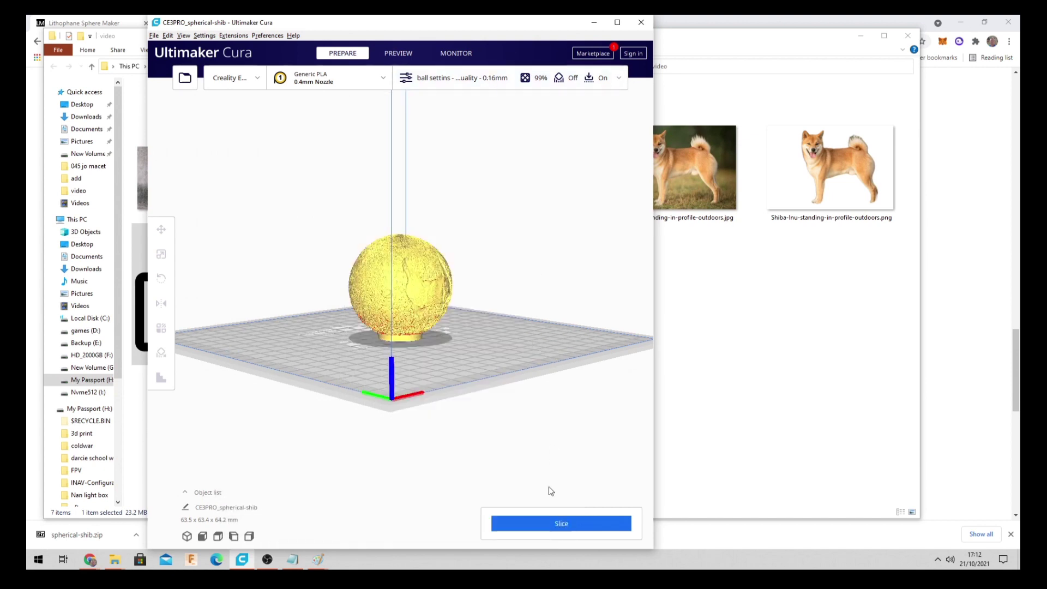
# Slice the sphere and scrub the Preview layer slider from layer 1 up to 357.
pyautogui.click(540, 524)
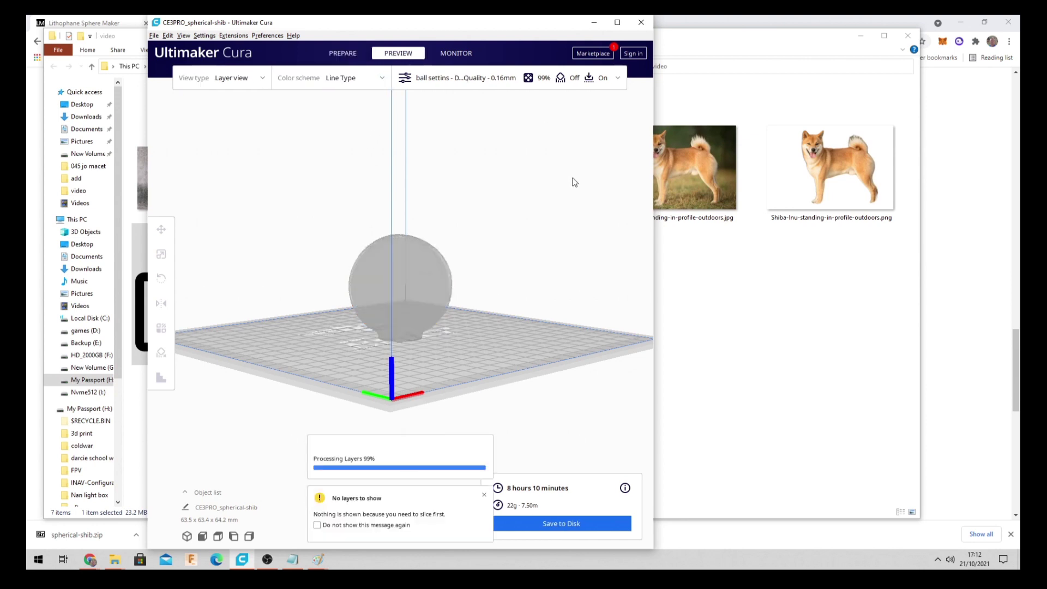
pyautogui.moveTo(641, 182); pyautogui.dragTo(642, 324)
pyautogui.moveTo(507, 349); pyautogui.dragTo(402, 353, button='right')
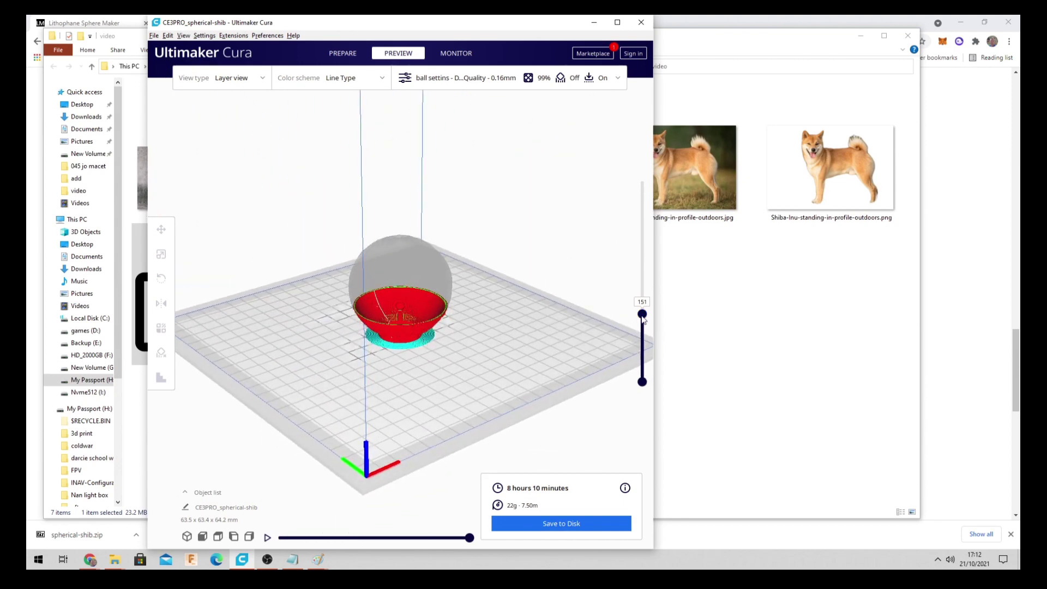
pyautogui.moveTo(642, 314); pyautogui.dragTo(641, 239)
pyautogui.moveTo(491, 349); pyautogui.dragTo(567, 413, button='right')
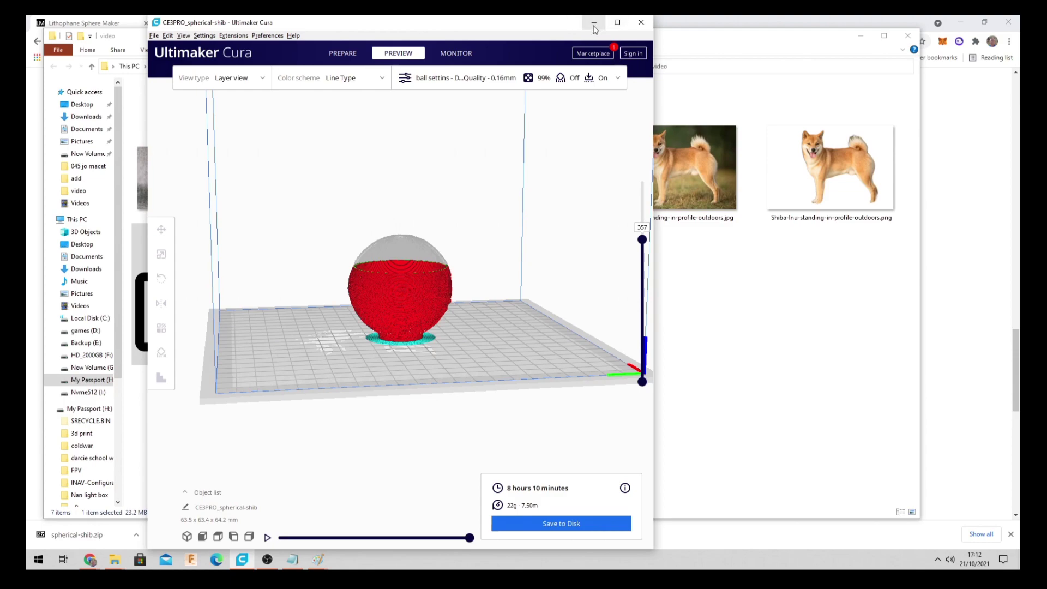